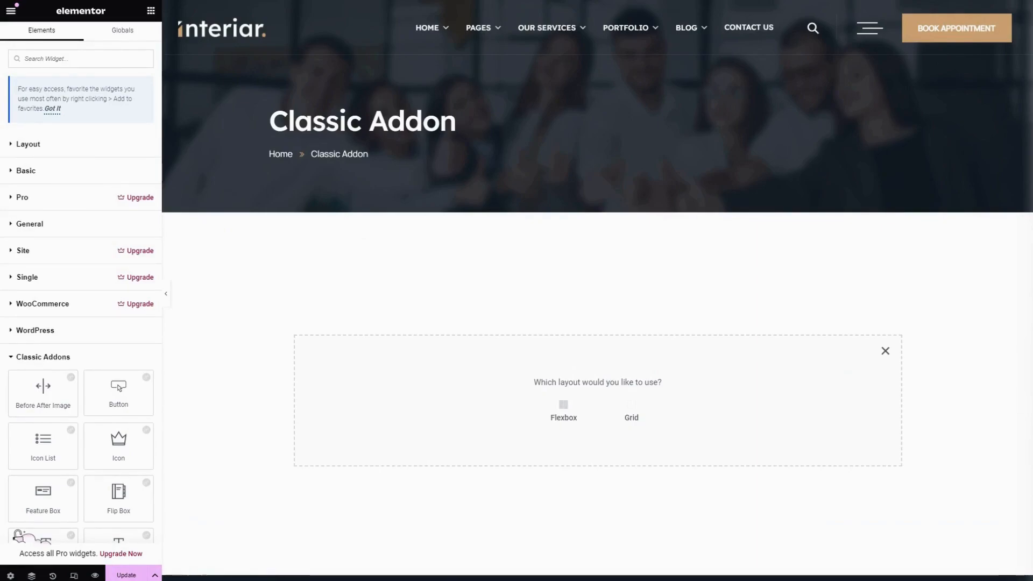
Add a single-column flexbox container and place the Classic Addons Portfolio widget inside it
left_click(564, 410)
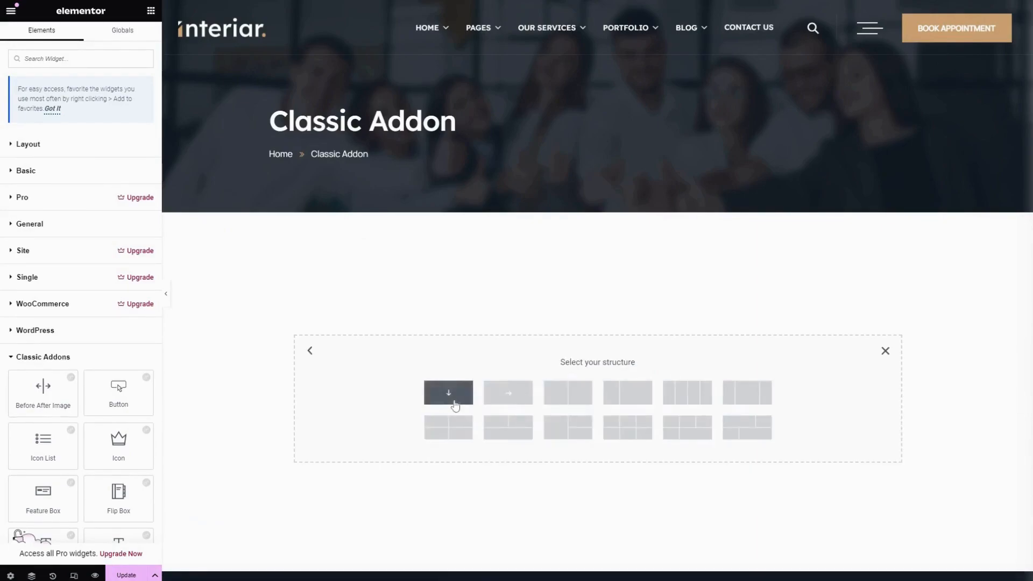
left_click(433, 393)
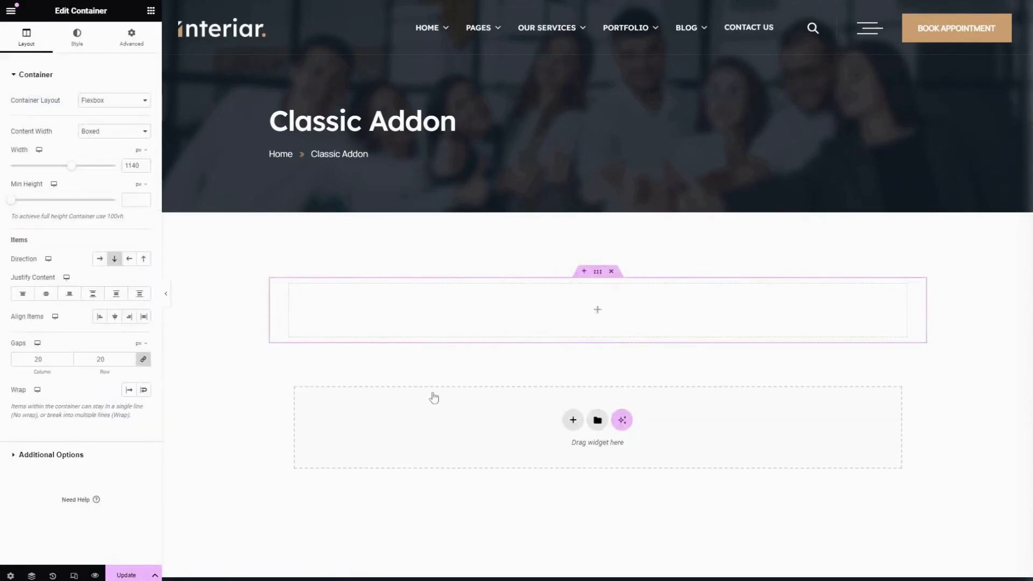
left_click(151, 11)
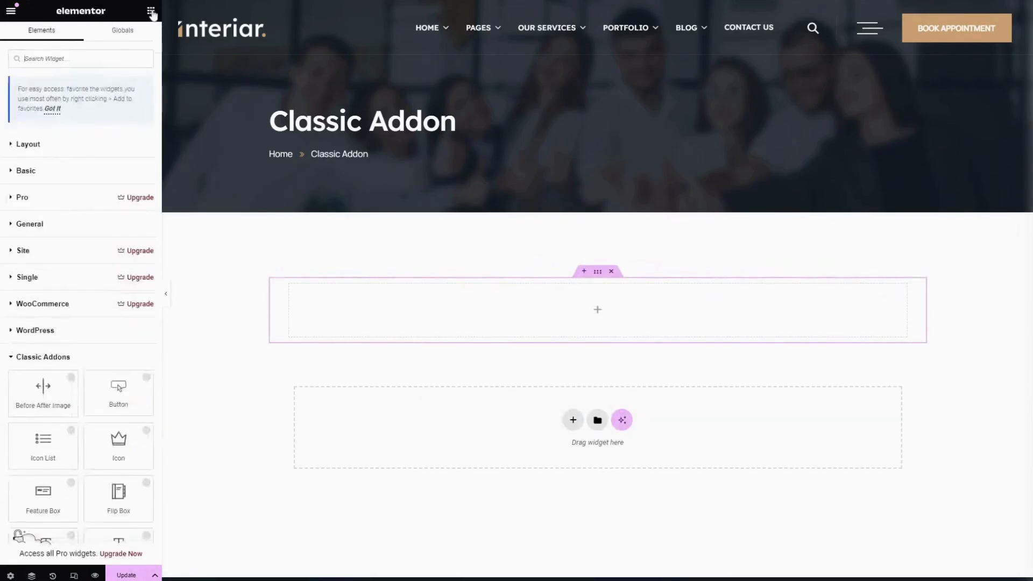
type("poi")
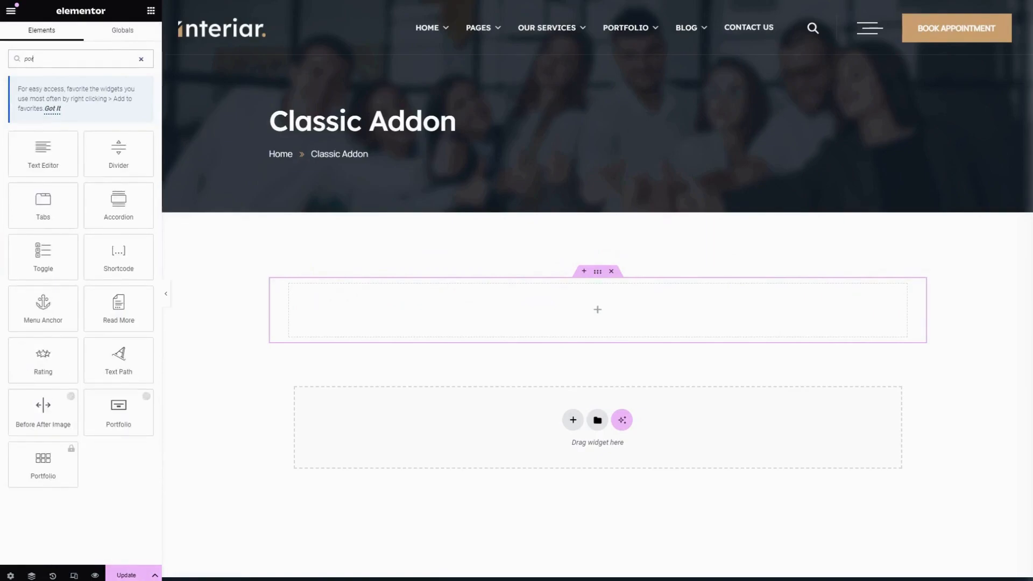
type("tf")
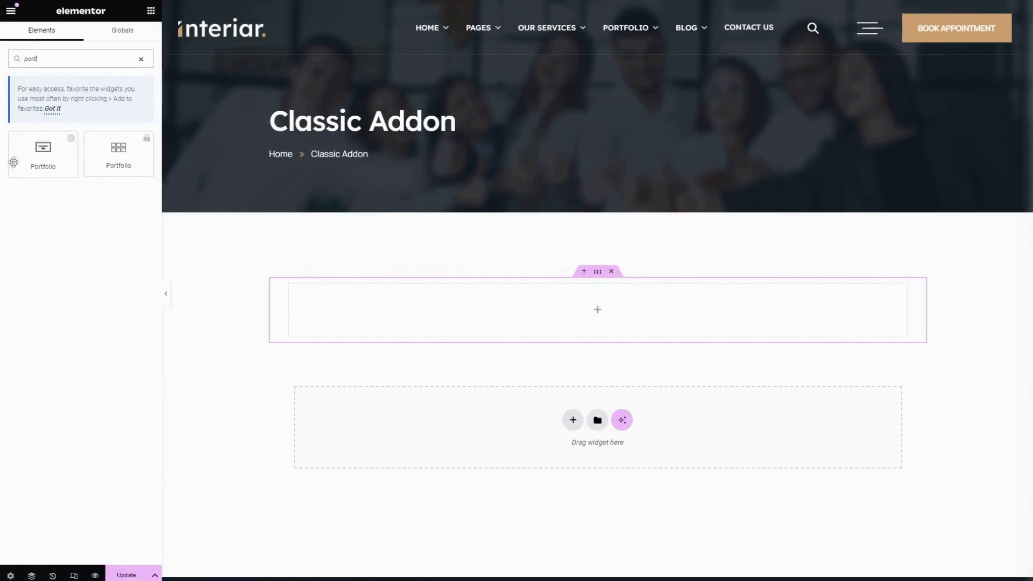
left_click_drag(43, 153, 572, 306)
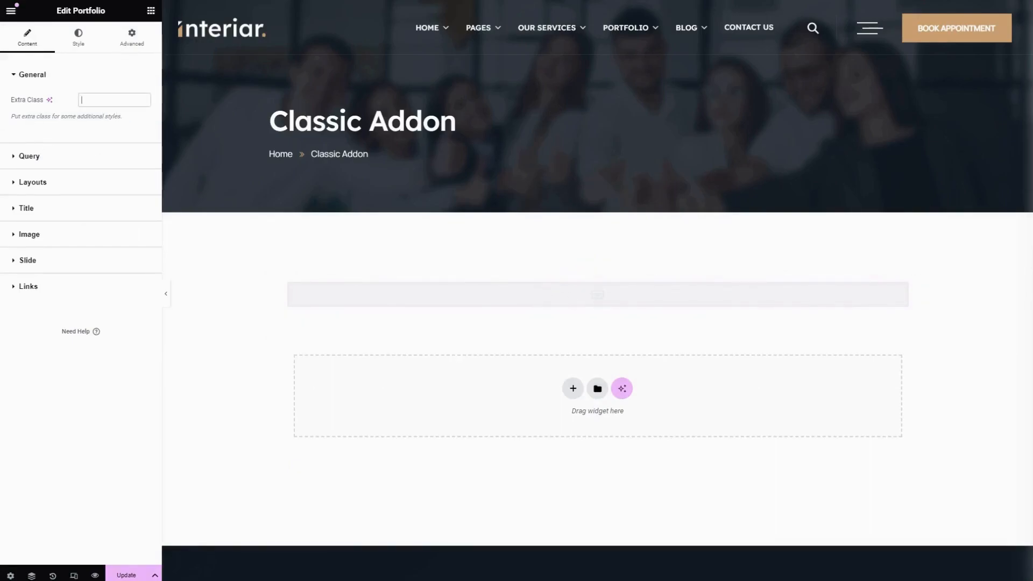
Set the Portfolio widget's extra class to portfolio-title
left_click_drag(7, 98, 55, 99)
left_click(102, 85)
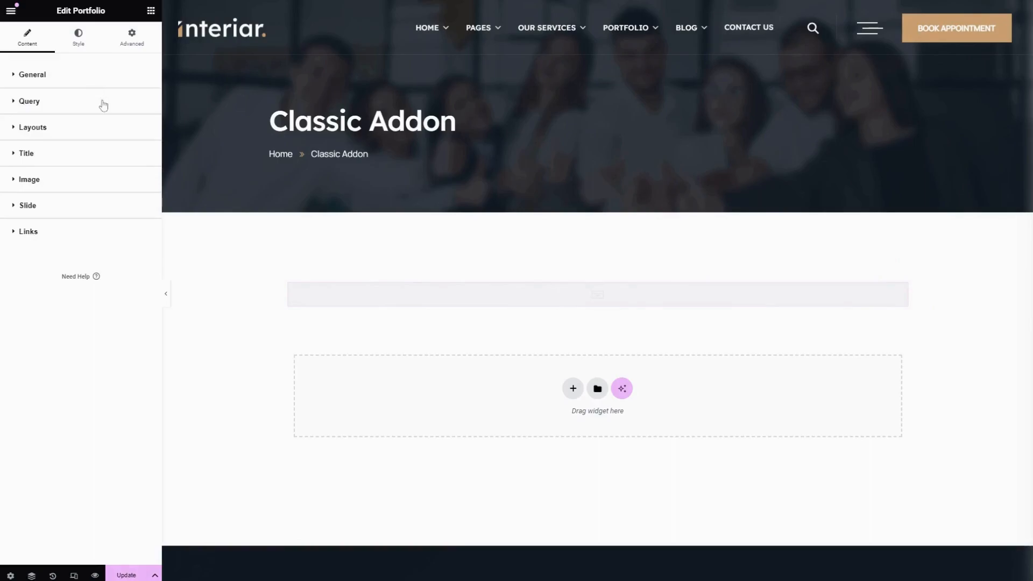
left_click(43, 79)
type("portfolio-title")
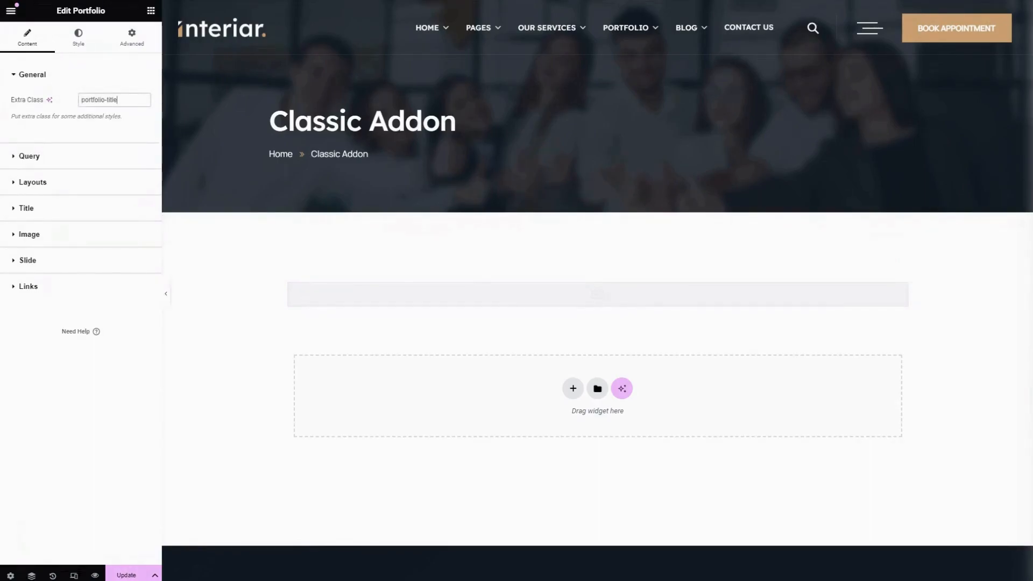
Limit the portfolio query to 5 posts per page and filter it by the author admin
left_click(29, 157)
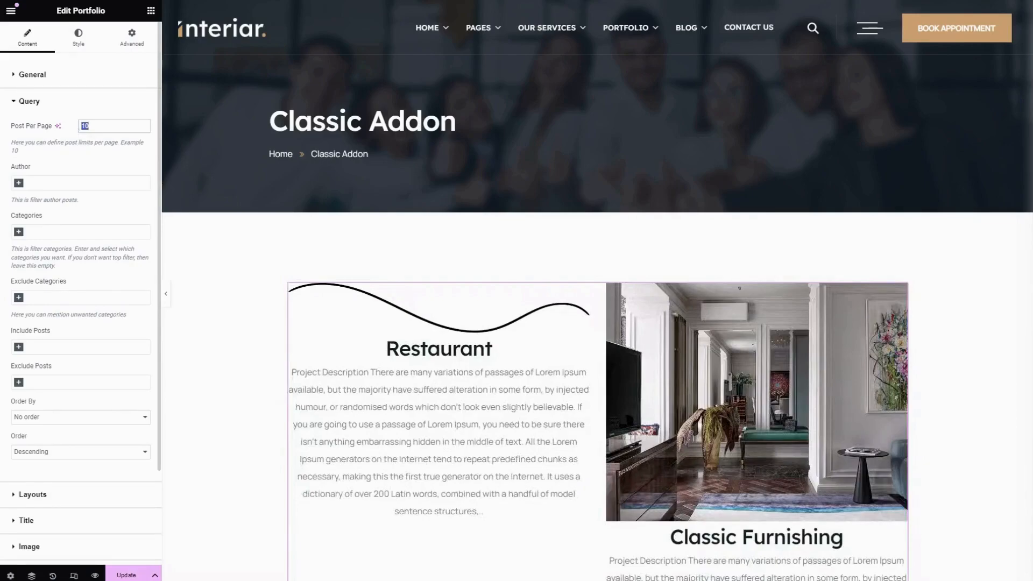
type("5")
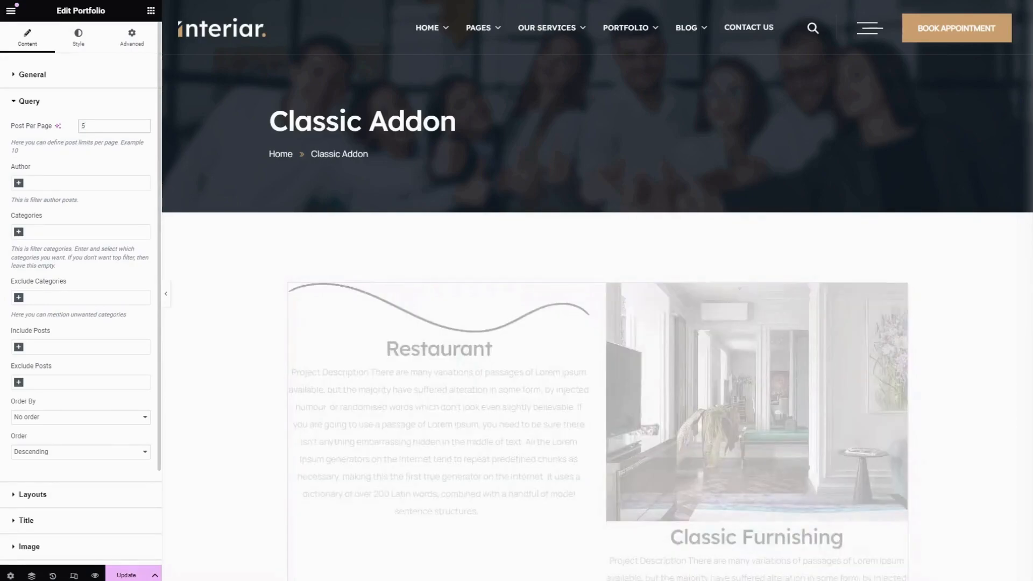
left_click(20, 186)
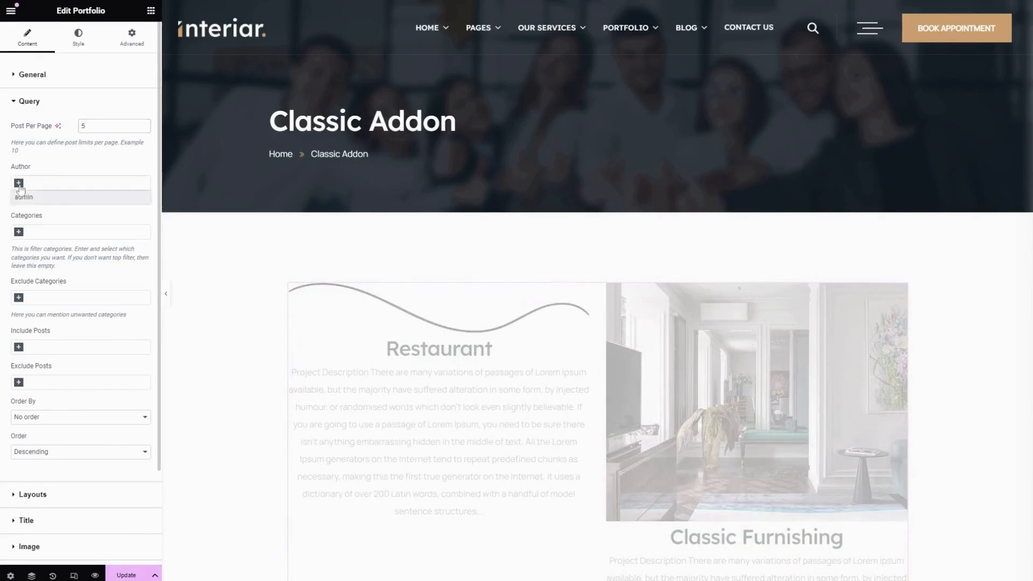
left_click(23, 197)
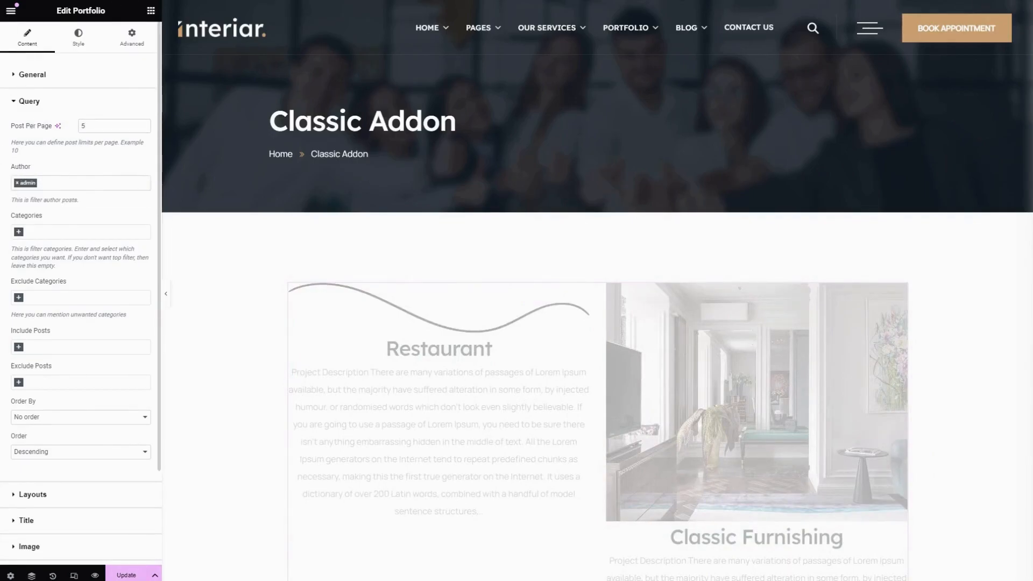
Filter the query by the categories 3D Model, Architecture, Creative, Interior, Kitchens, Minimalist and Modern
left_click(20, 233)
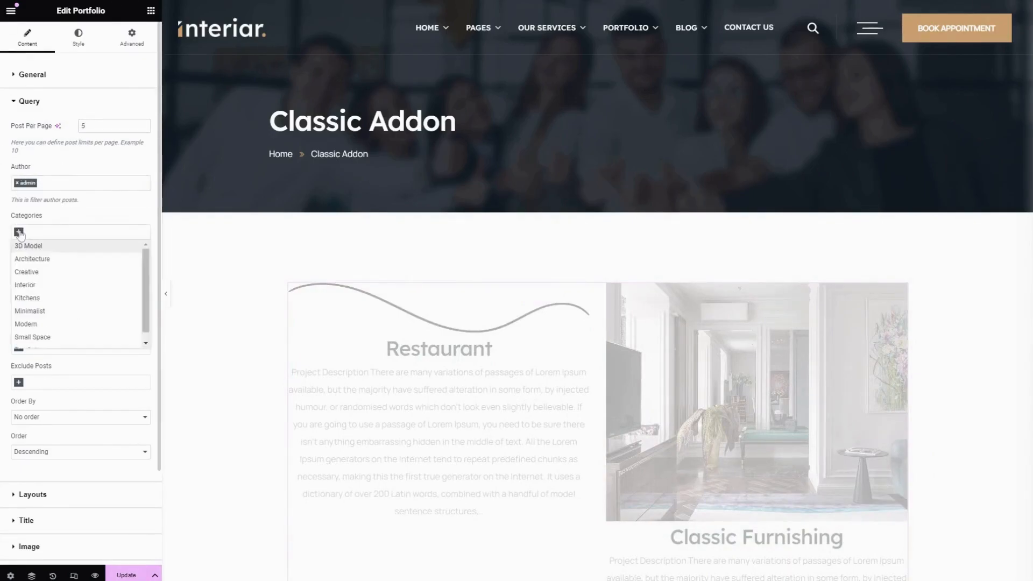
left_click(27, 247)
left_click(54, 233)
left_click(54, 259)
left_click(92, 232)
left_click(72, 272)
left_click(121, 234)
left_click(72, 285)
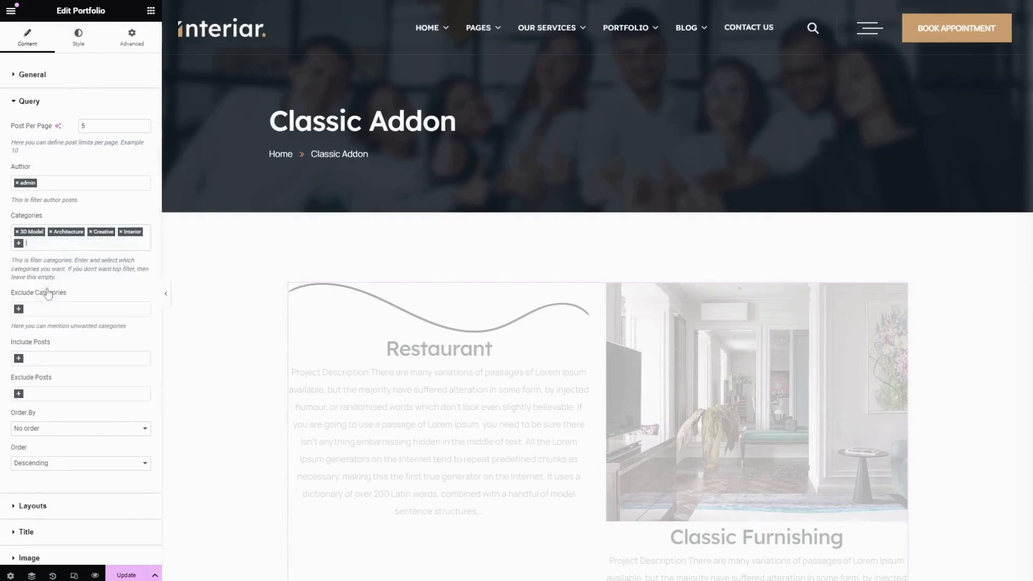
left_click(18, 243)
left_click(51, 310)
left_click(50, 243)
left_click(46, 338)
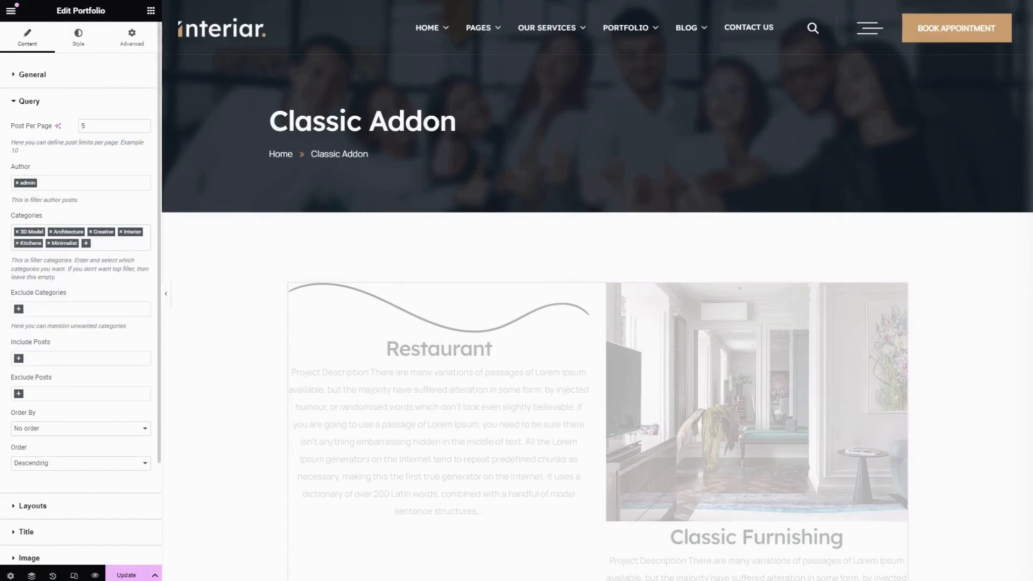
left_click(86, 243)
left_click(43, 338)
Exclude the Top Sellers category from the portfolio query
left_click(19, 309)
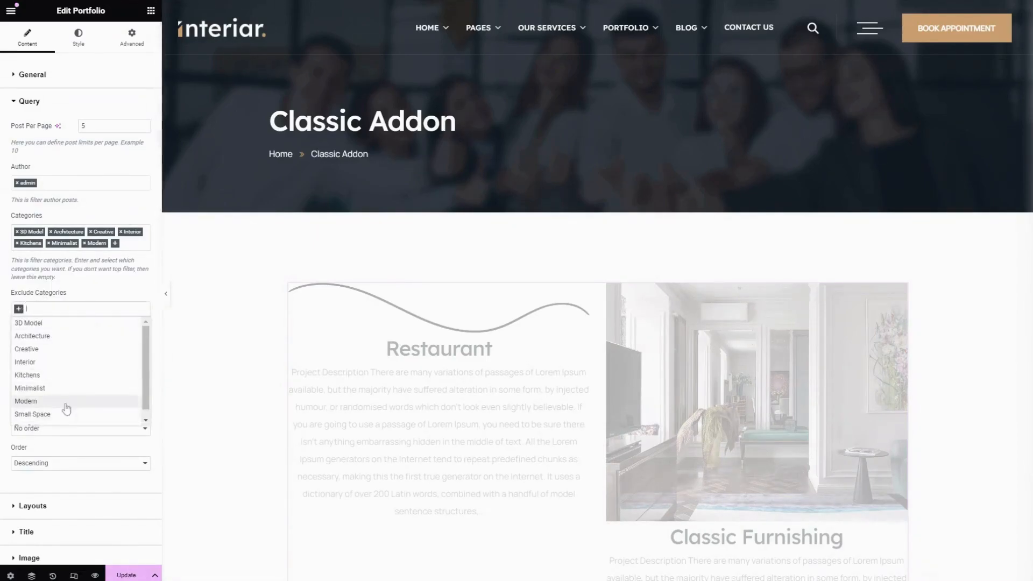
scroll(56, 414, "down", 1)
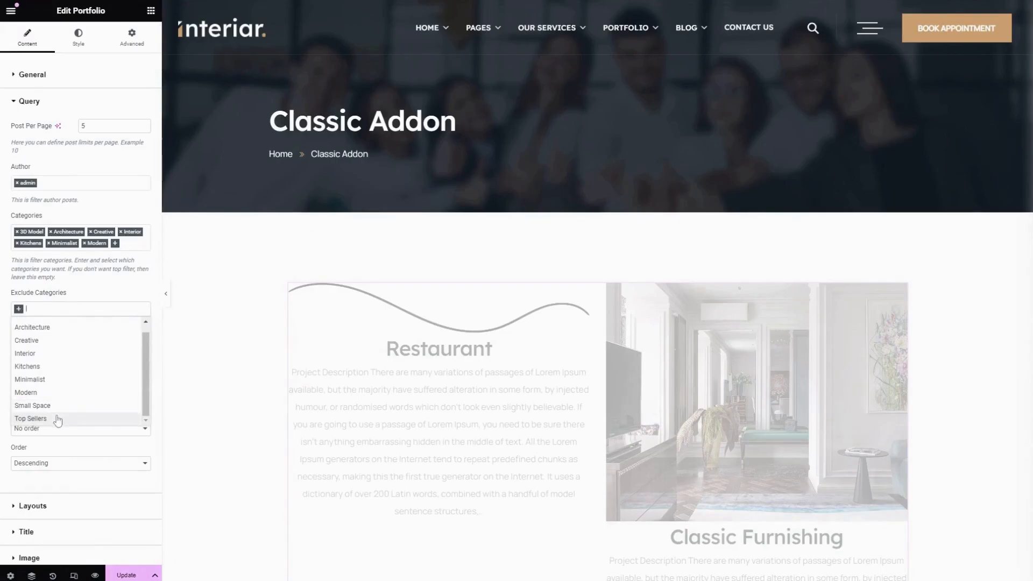
left_click(31, 419)
Include the posts 2D/3D Layouts, Interior Work, Modern Kitchen, Maroon Beach Hotels, Innovation Clinic, Family Apartment and Grand Office in the query
scroll(70, 309, "down", 2)
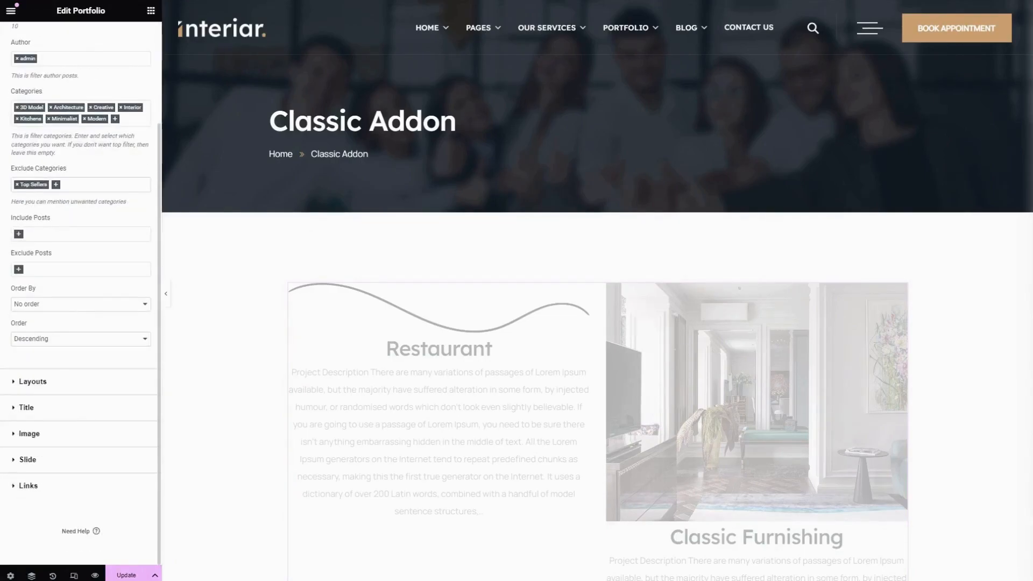
left_click(20, 235)
left_click(33, 274)
left_click(60, 234)
left_click(40, 326)
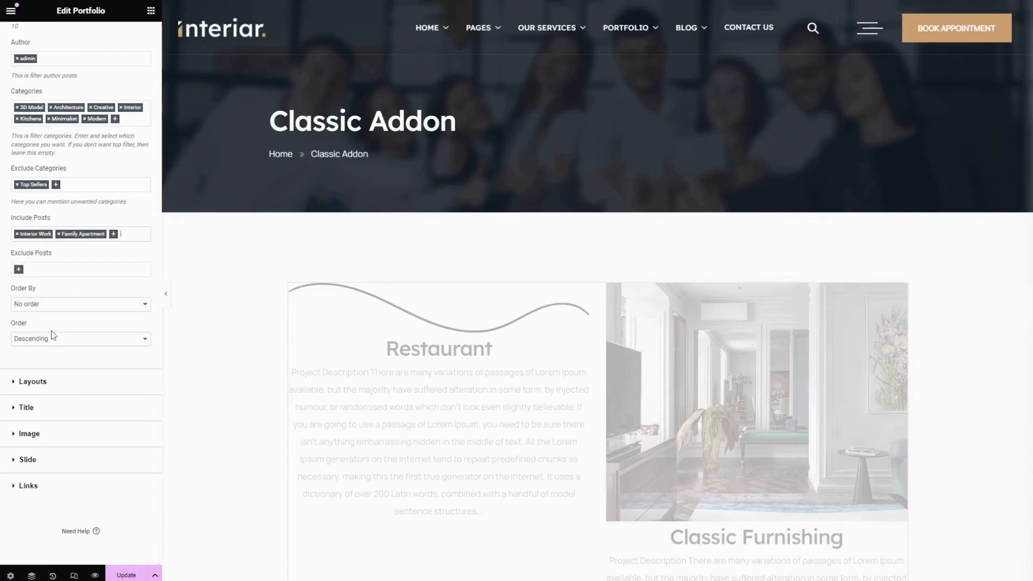
left_click(114, 234)
left_click(45, 301)
left_click(76, 246)
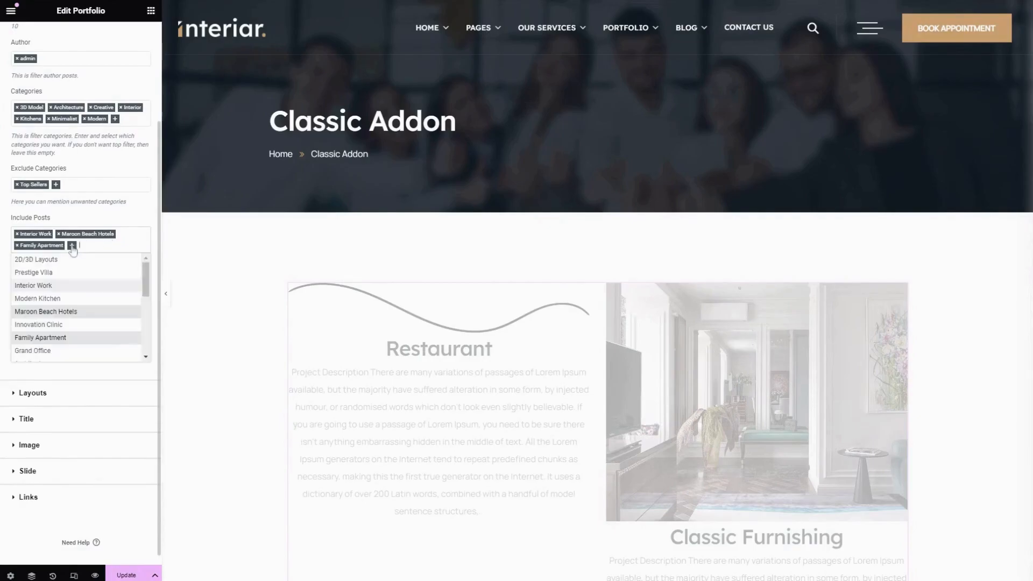
left_click(47, 325)
left_click(123, 245)
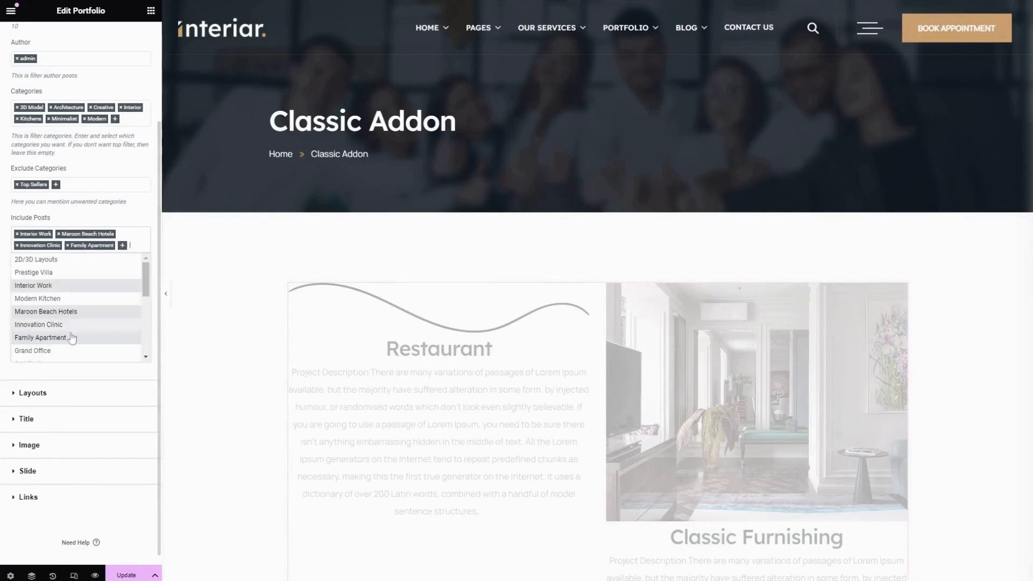
left_click(56, 346)
left_click(60, 257)
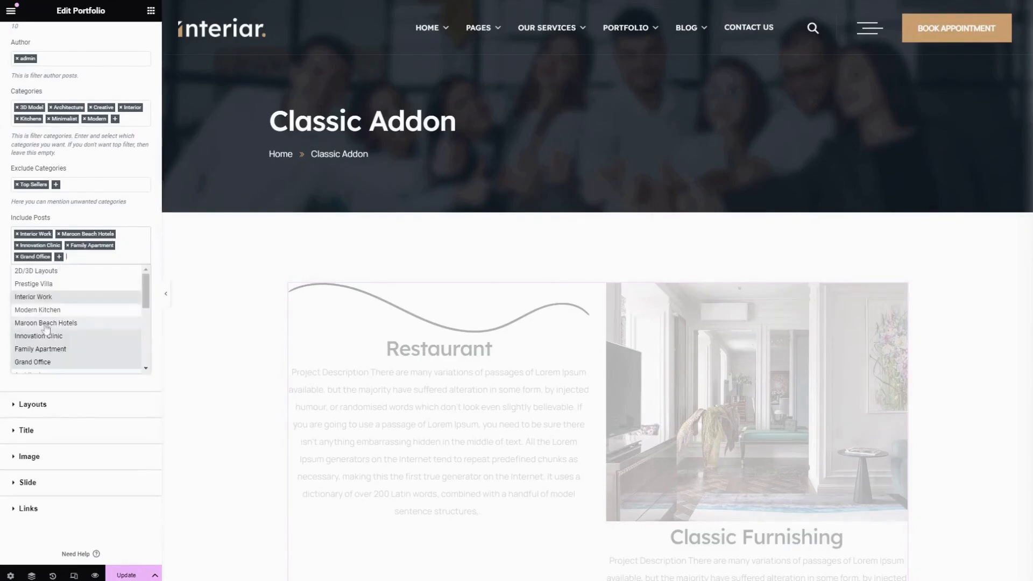
left_click(43, 317)
left_click(114, 257)
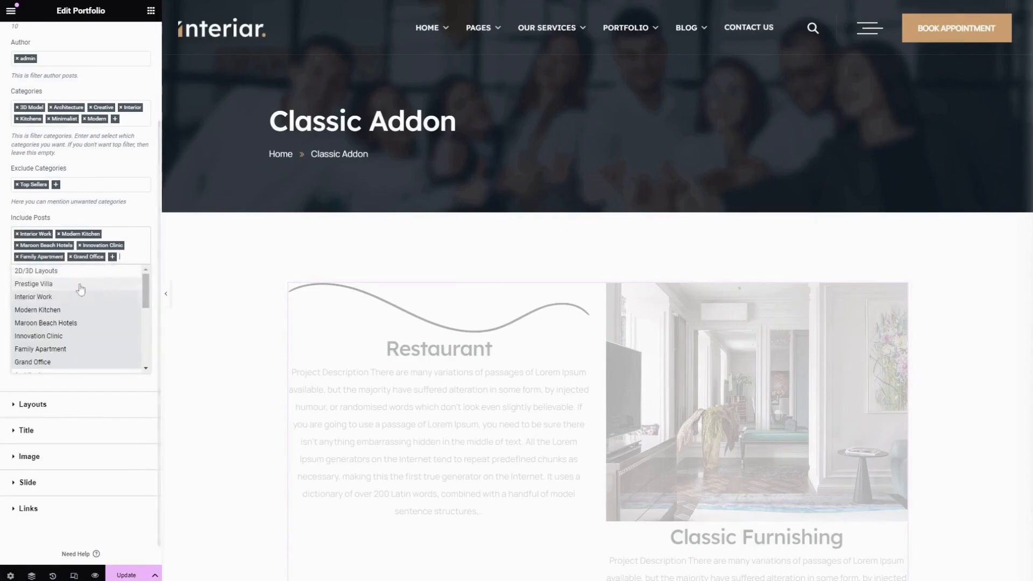
left_click(64, 281)
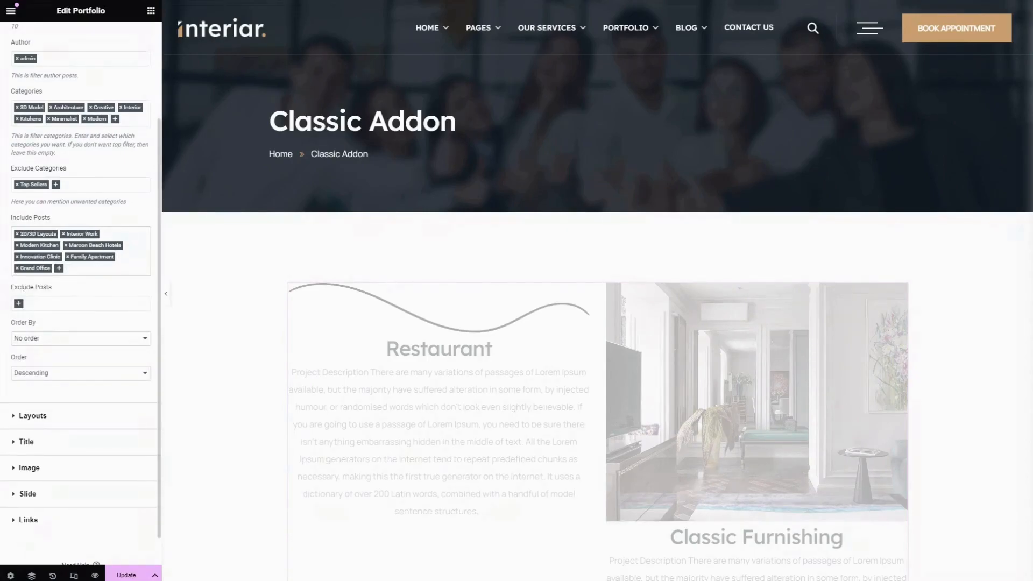
Exclude the Adipiscing Elit post from the query and order the posts by date
left_click(18, 303)
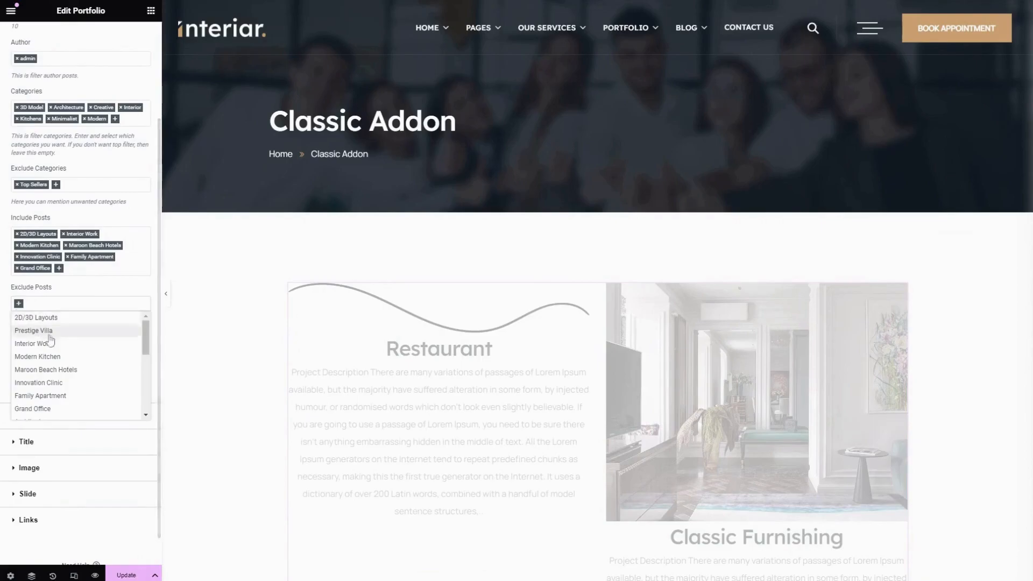
scroll(81, 399, "down", 5)
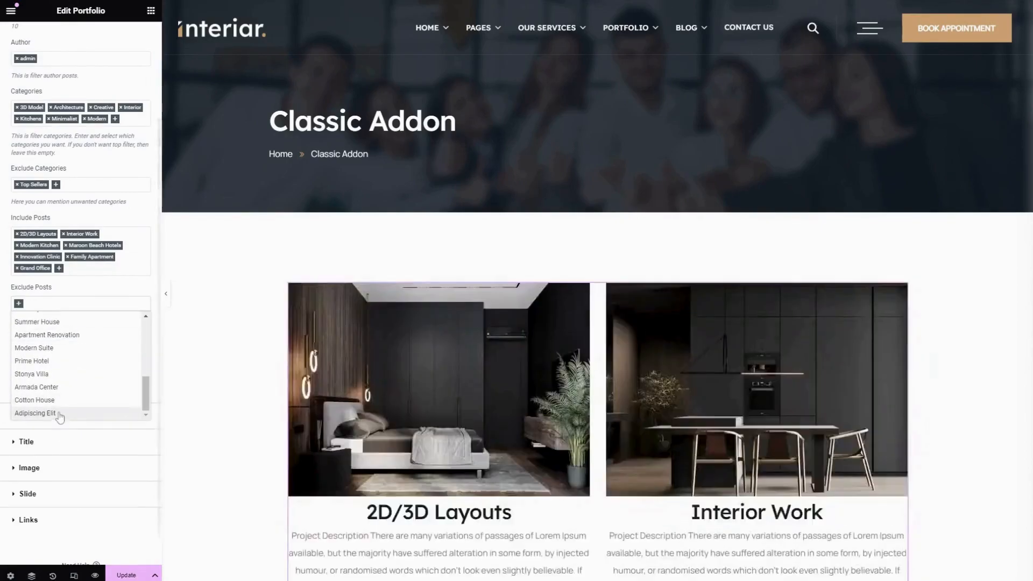
left_click(58, 415)
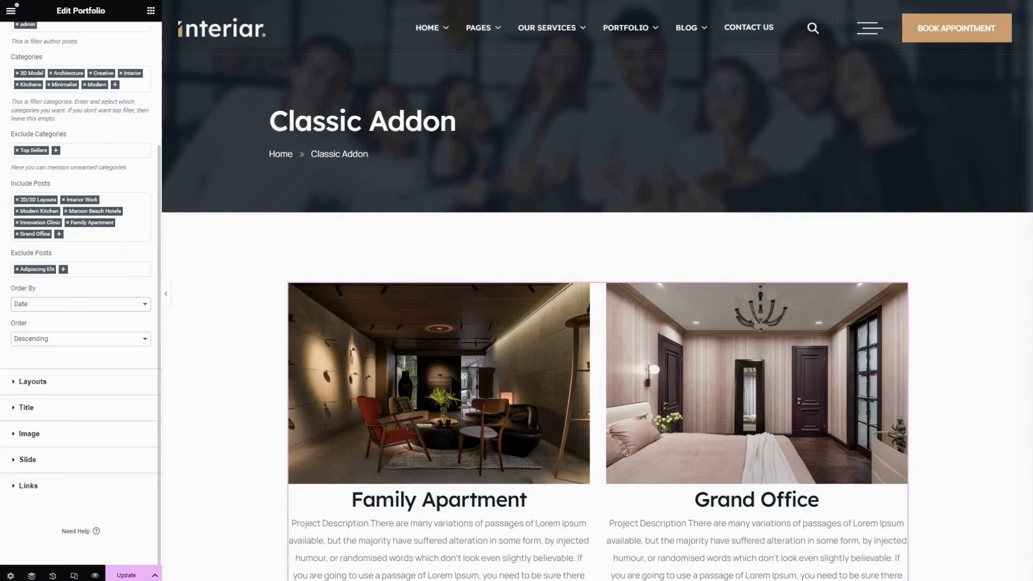
left_click(20, 321)
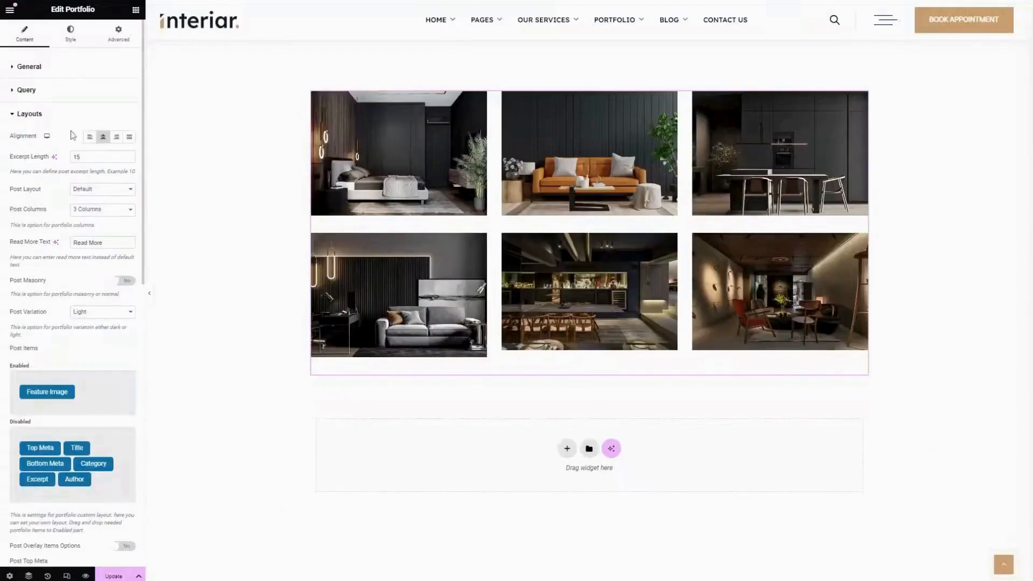
Keep the portfolio layout centre-aligned and set the excerpt length to 10
left_click(90, 137)
left_click(105, 141)
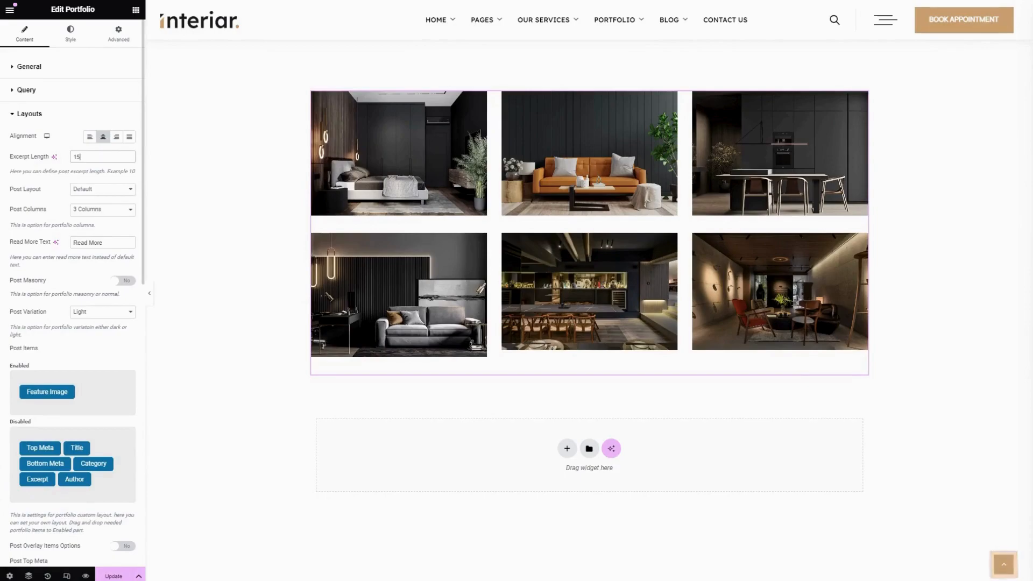
left_click_drag(83, 157, 66, 157)
type("5")
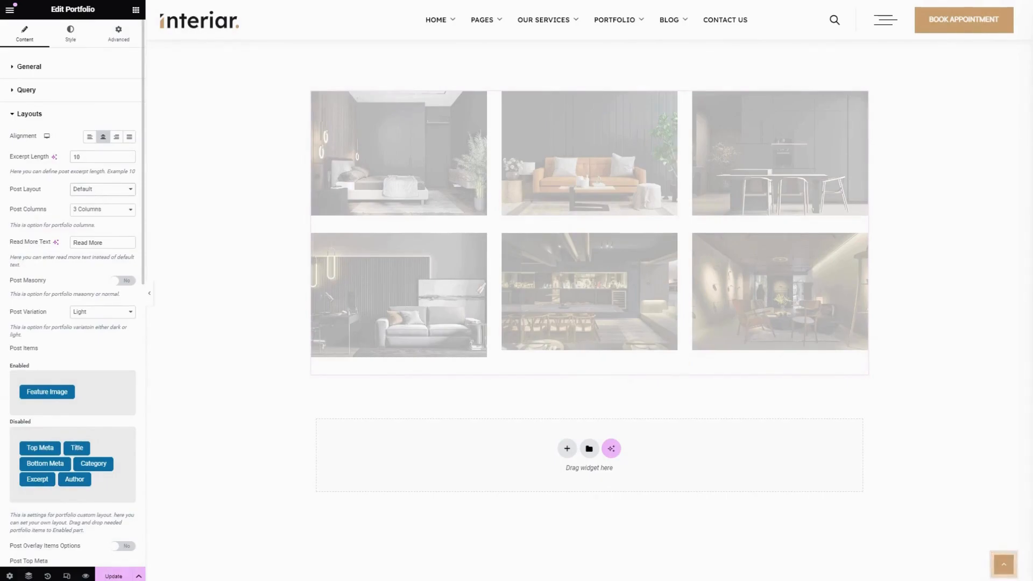
Set the post layout to Classic Pro and show the posts in 2 columns
key("Down")
left_click(94, 214)
left_click(94, 231)
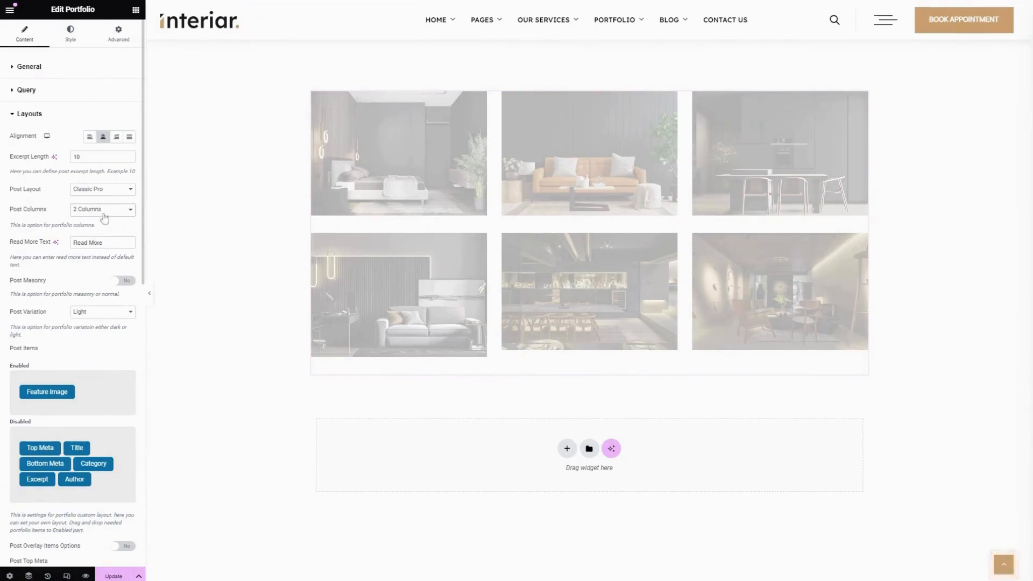
Try the post masonry option for the portfolio and switch it back off
left_click_drag(102, 242, 73, 243)
left_click(91, 243)
scroll(65, 290, "down", 3)
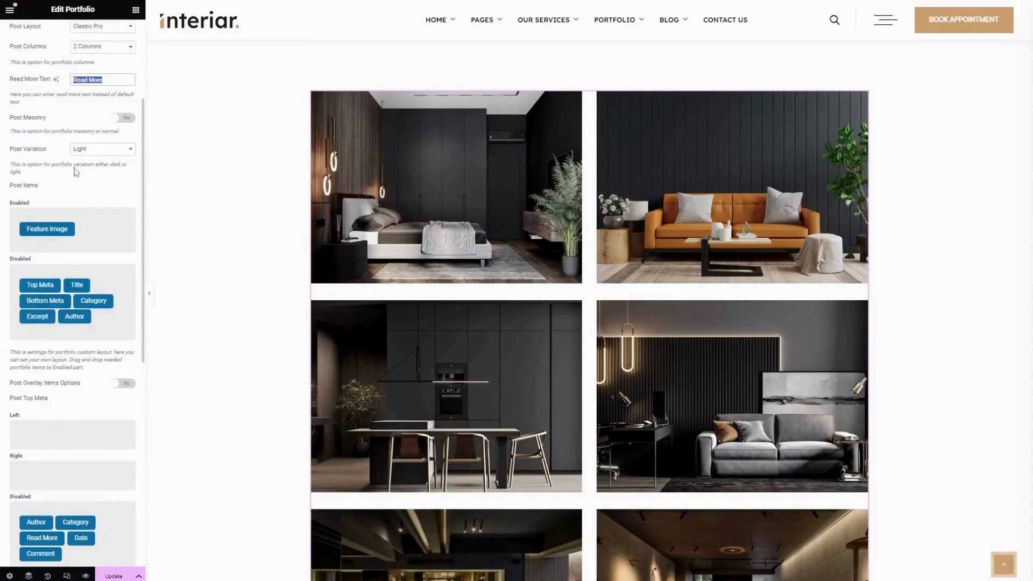
left_click(123, 118)
left_click(123, 119)
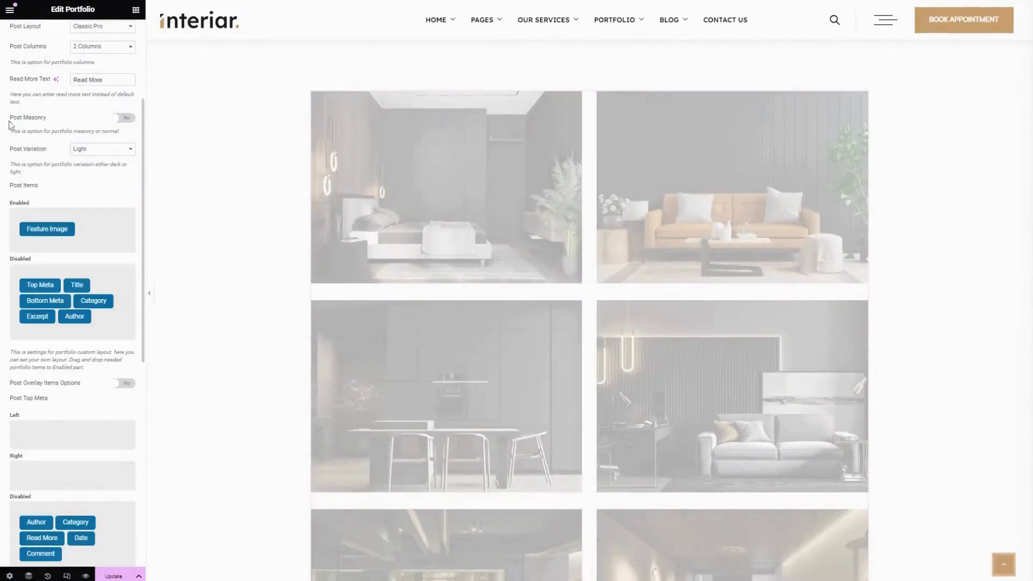
Enable the Top Meta, Title and Excerpt post items, in that order, after the feature image
scroll(13, 181, "down", 1)
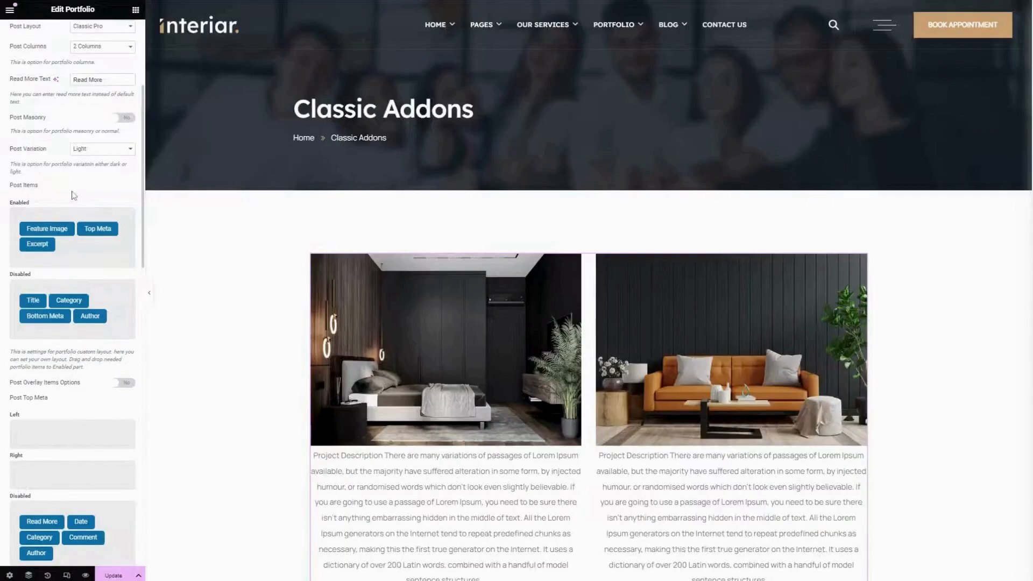
left_click_drag(35, 295, 64, 253)
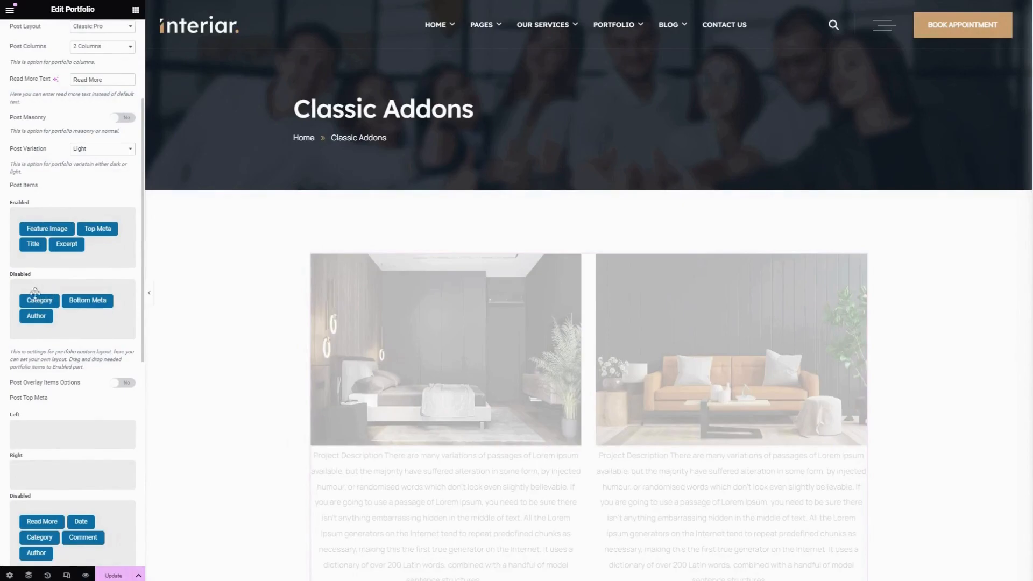
Disable the Excerpt and Top Meta post items so only Feature Image and Title stay enabled
left_click_drag(67, 242, 78, 304)
left_click_drag(87, 233, 91, 314)
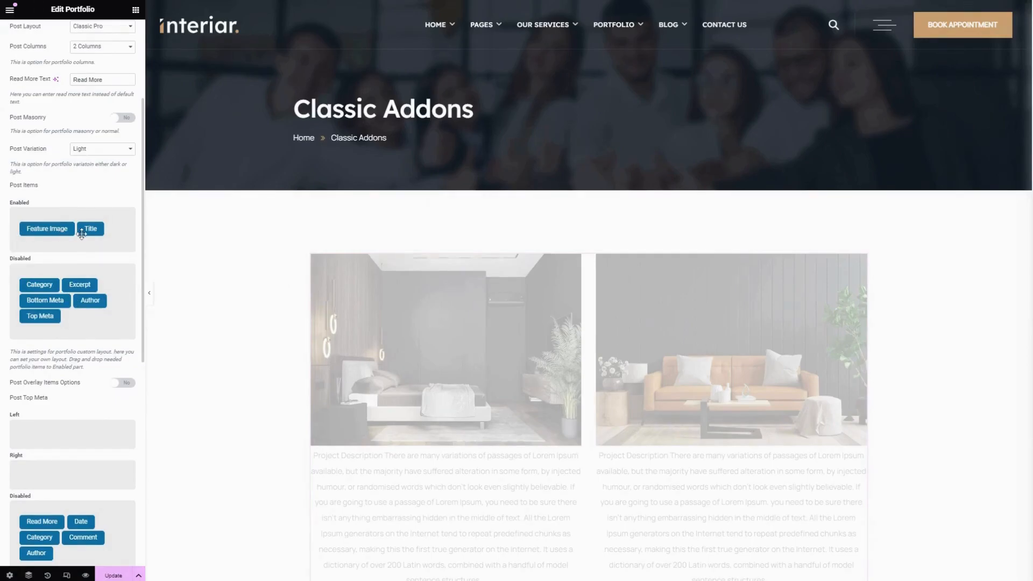
scroll(390, 397, "down", 4)
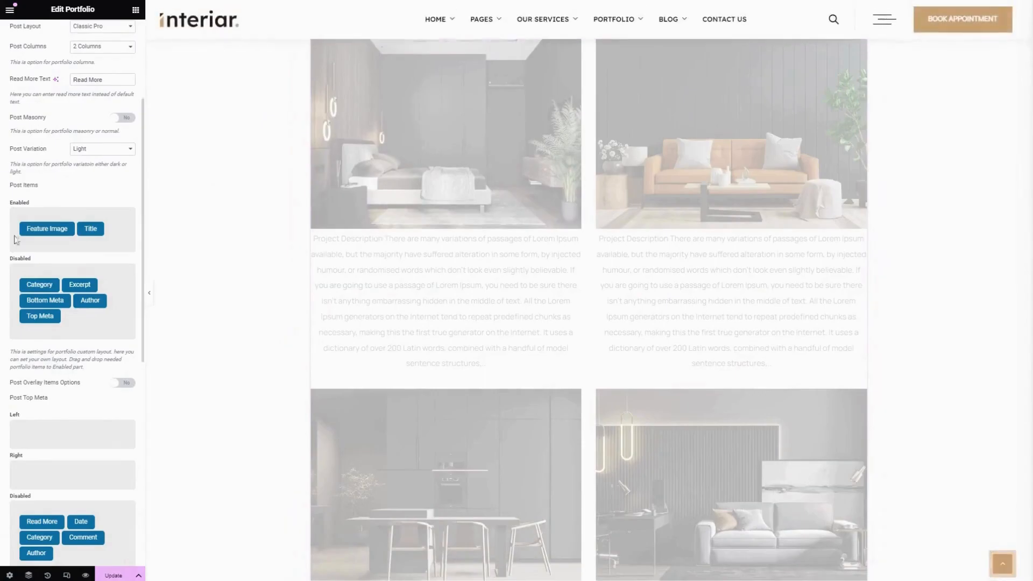
scroll(69, 323, "down", 1)
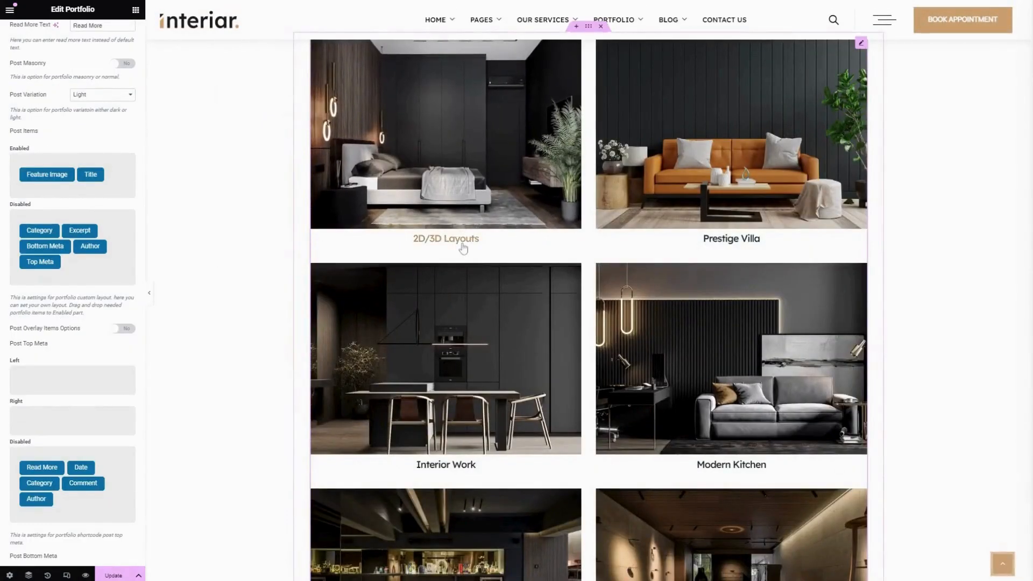
Turn on the post overlay items option and enable Zoom/Link Icon as an overlay item
scroll(24, 272, "down", 3)
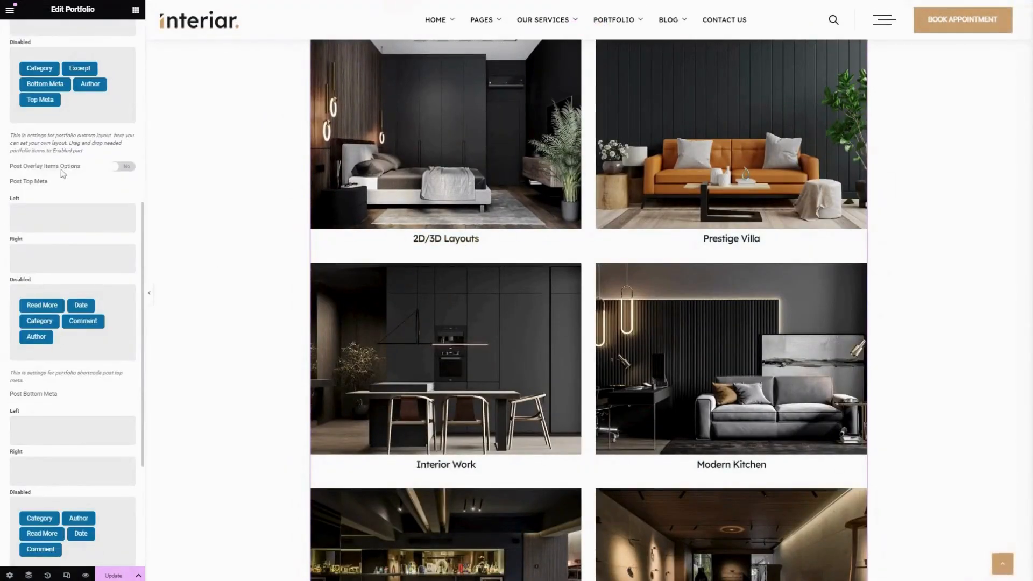
left_click(116, 170)
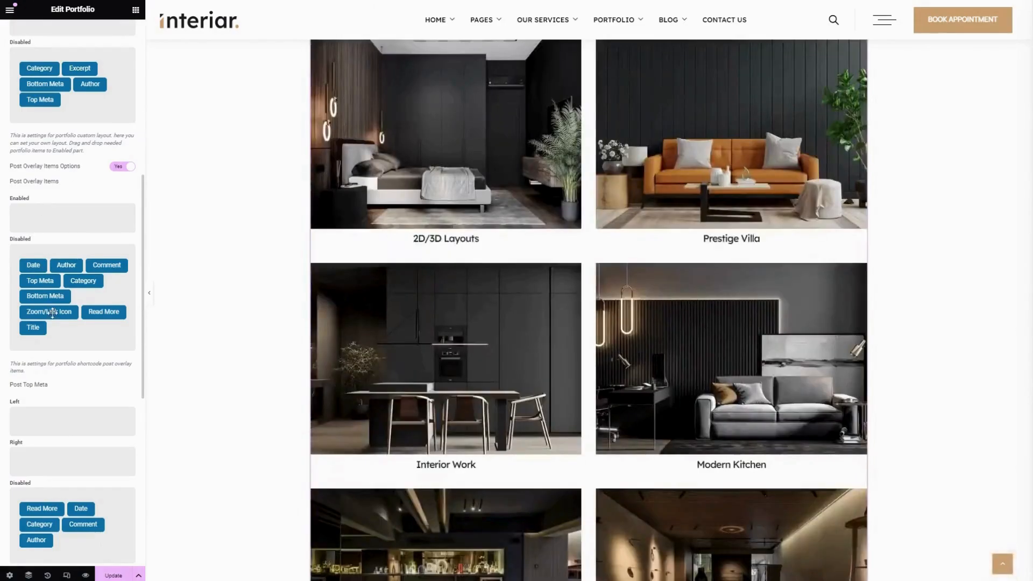
left_click_drag(52, 312, 44, 221)
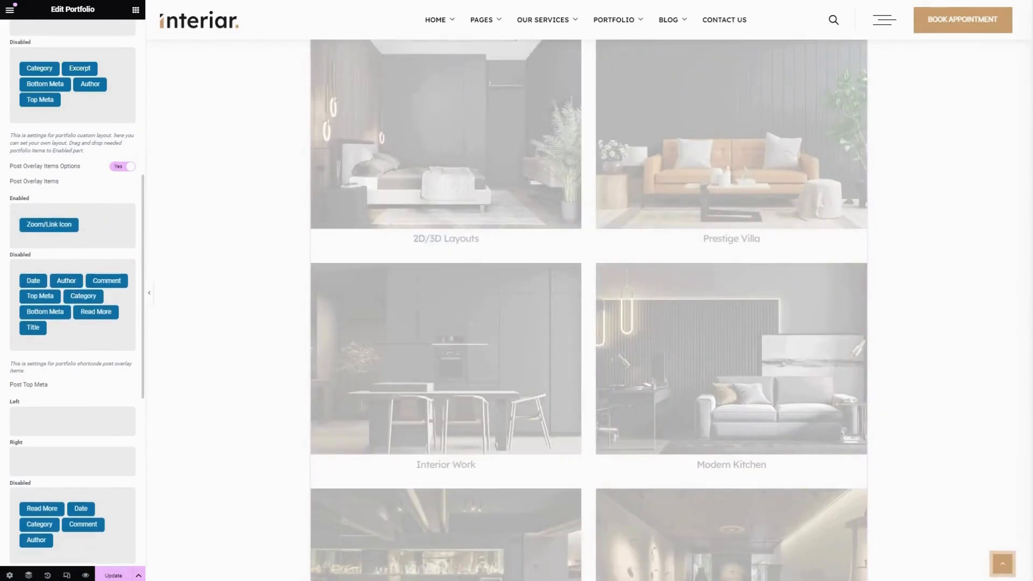
Reorder the disabled meta items, placing Date before Read More in the top meta and Author after Date in the bottom meta
scroll(49, 301, "down", 3)
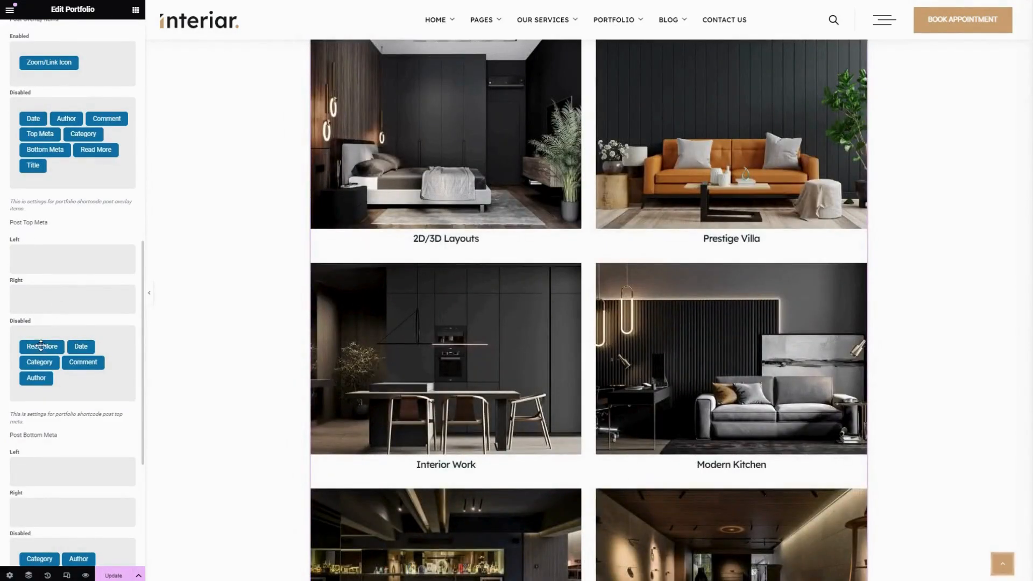
mouse_move(42, 346)
left_mouse_down()
mouse_move(65, 294)
mouse_move(50, 299)
mouse_move(50, 362)
left_mouse_up()
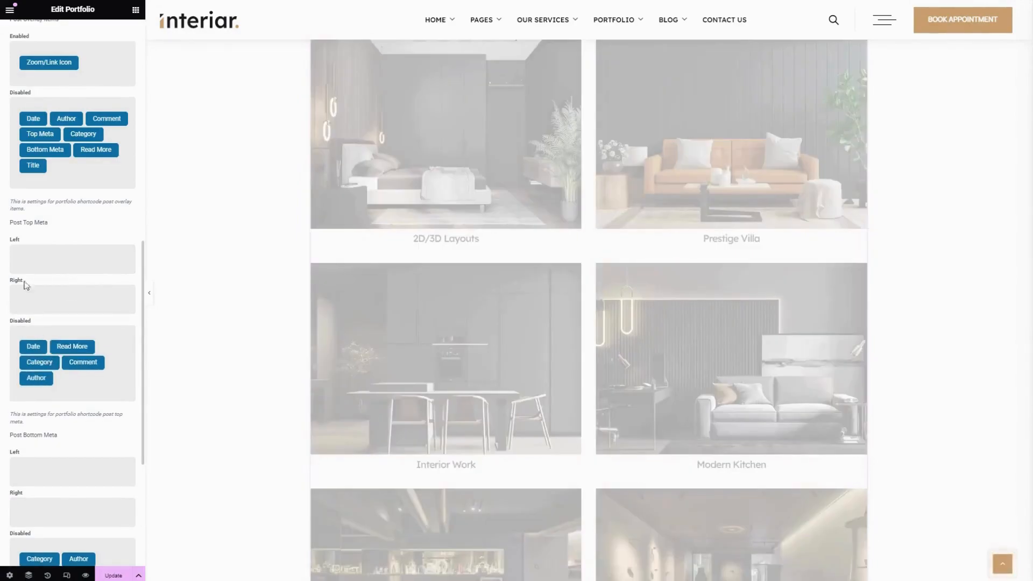
scroll(34, 318, "down", 4)
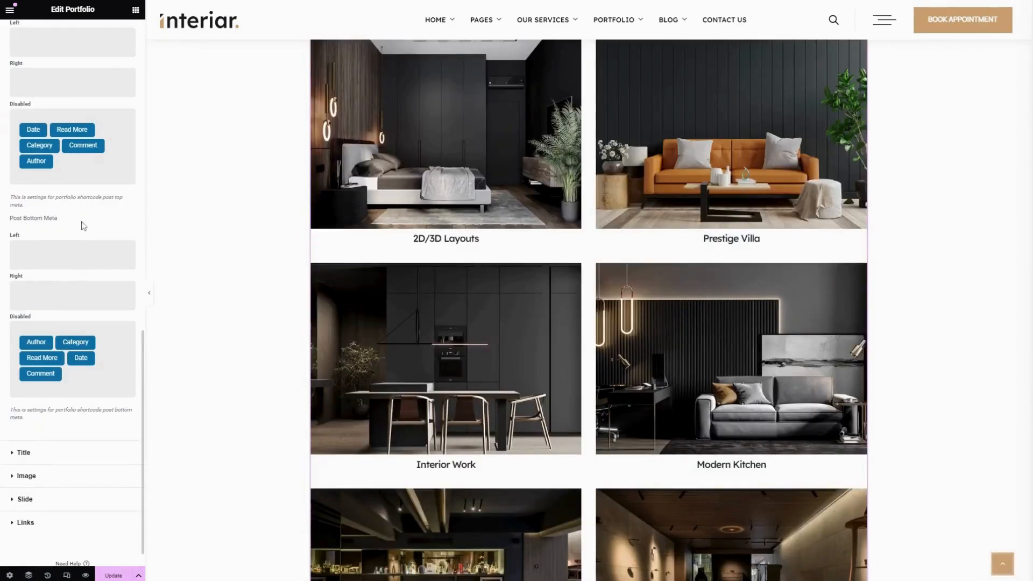
left_click_drag(36, 342, 55, 365)
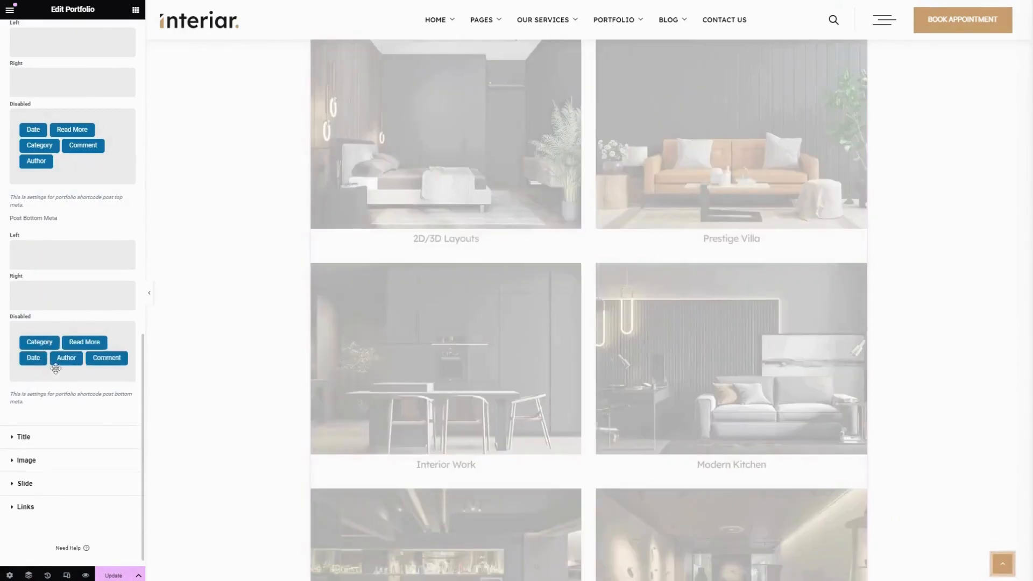
Set the post heading tag to h4 and open the portfolio's image resolution settings
left_click(65, 438)
left_click(96, 160)
left_click(86, 198)
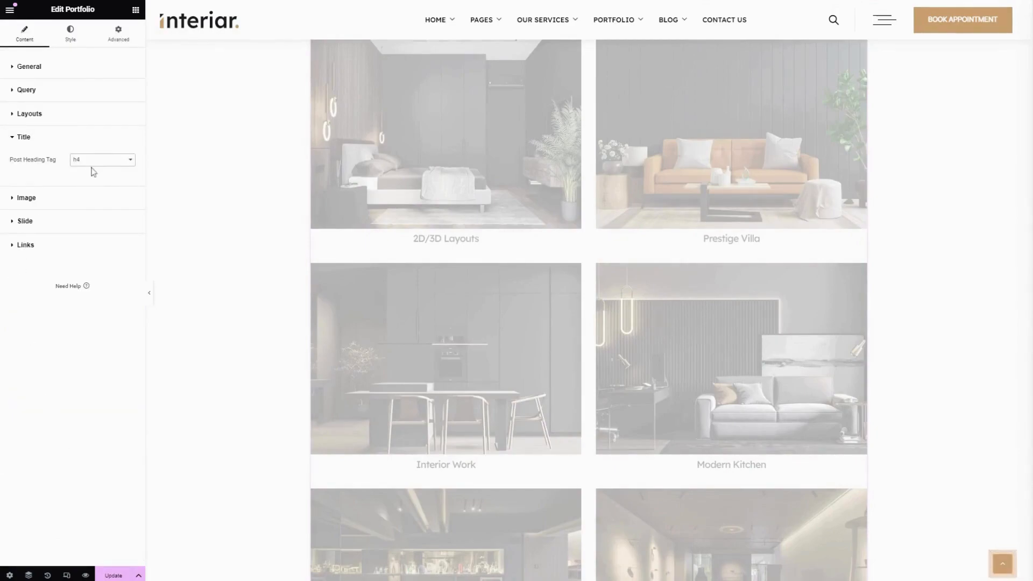
left_click(81, 191)
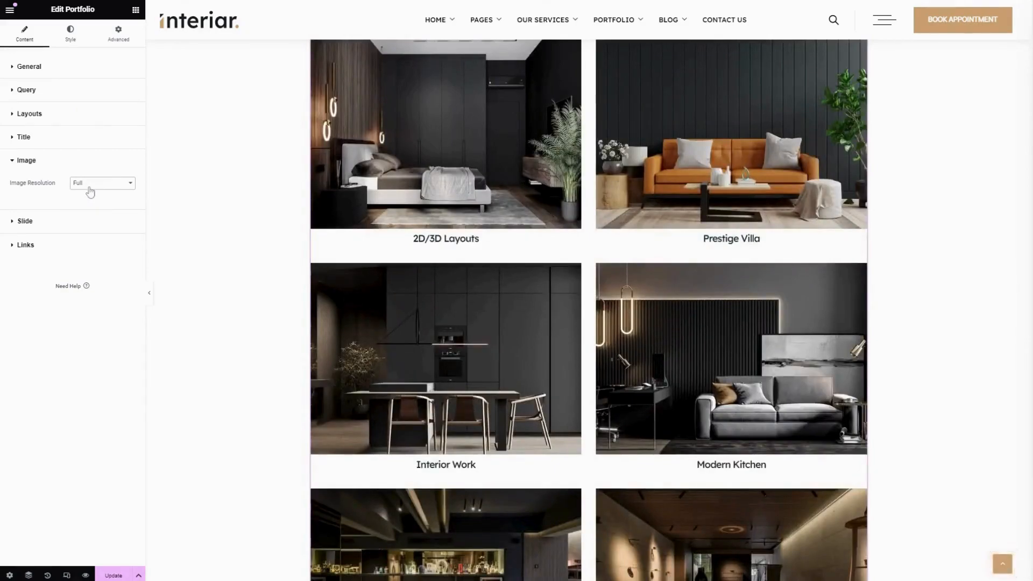
Turn on the portfolio's slide option, keeping 2 slide items, 2 items on tab and 1 on mobile
left_click(36, 219)
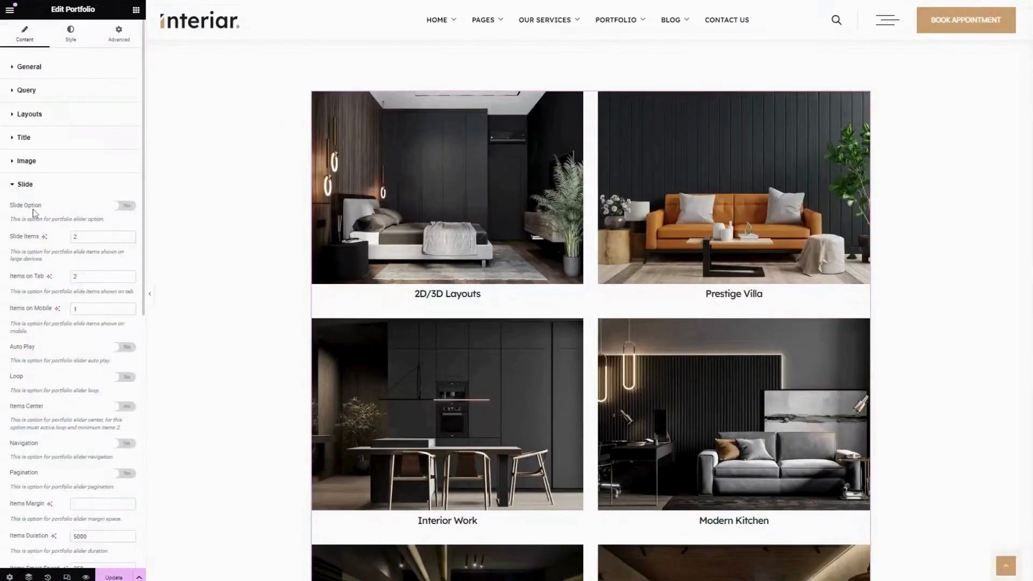
left_click(125, 208)
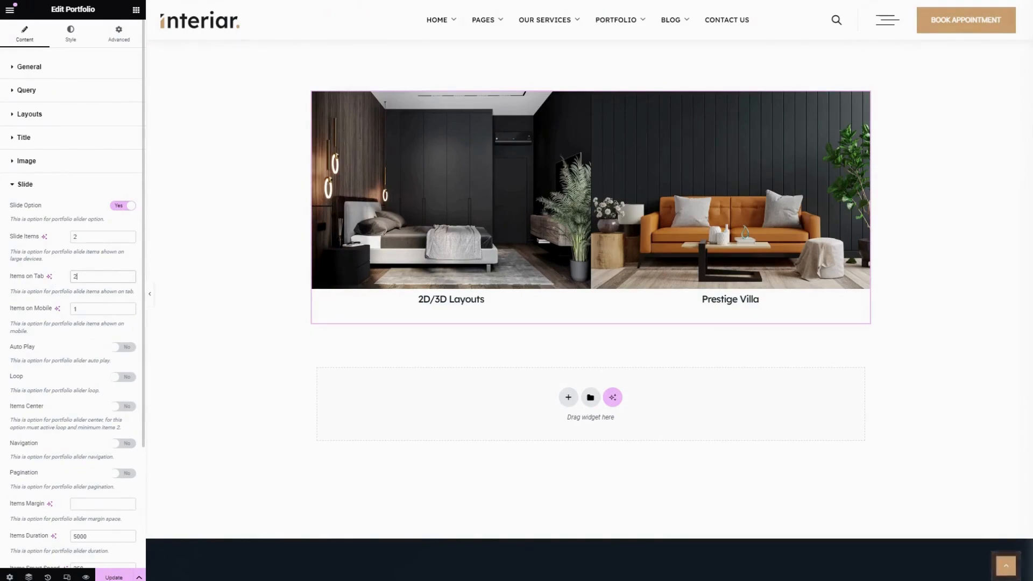
key("Tab")
Enable auto play, loop, items center, navigation and pagination for the portfolio slider
scroll(98, 250, "down", 3)
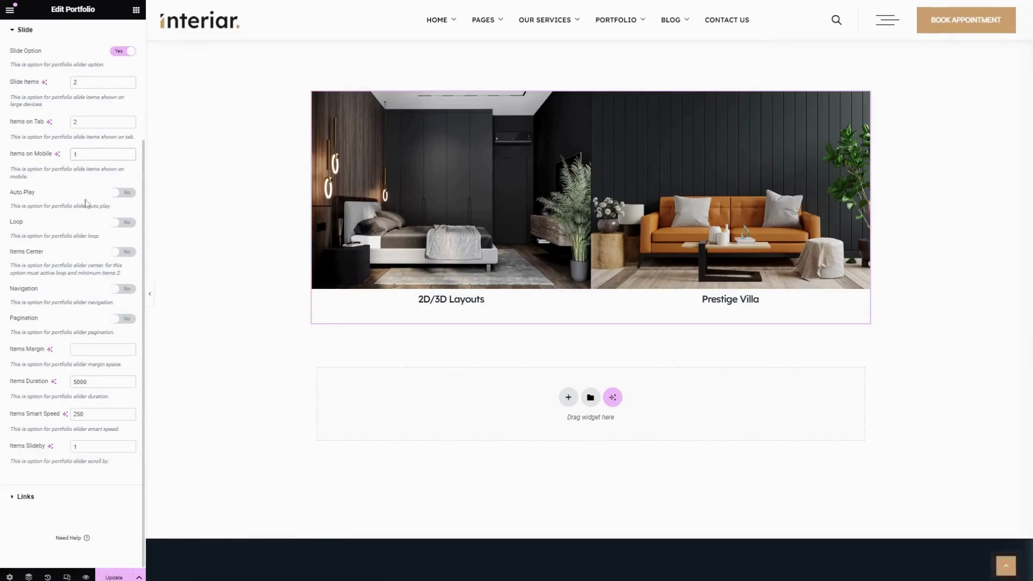
left_click(122, 193)
left_click(122, 222)
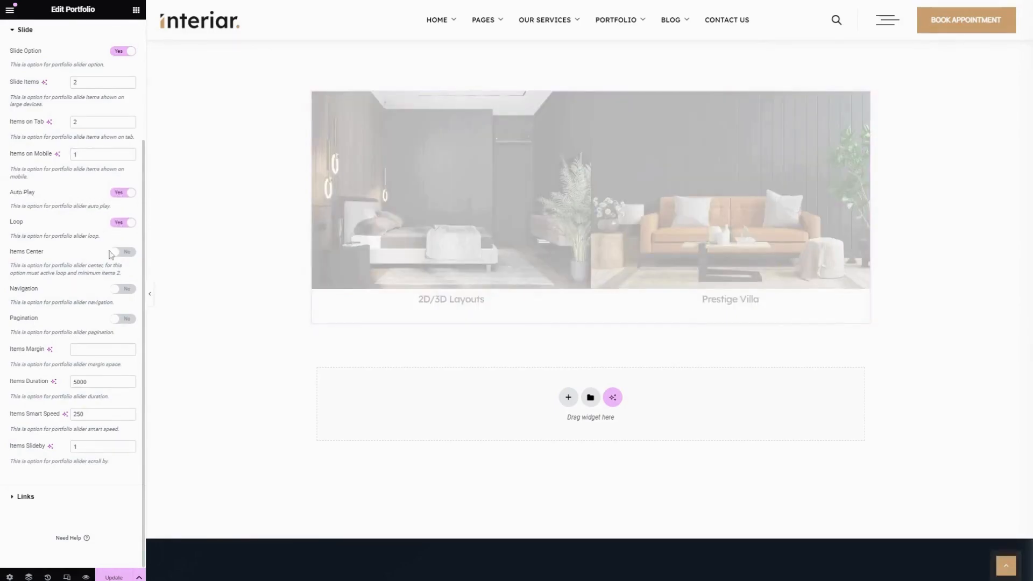
left_click(126, 253)
left_click(124, 289)
left_click(120, 320)
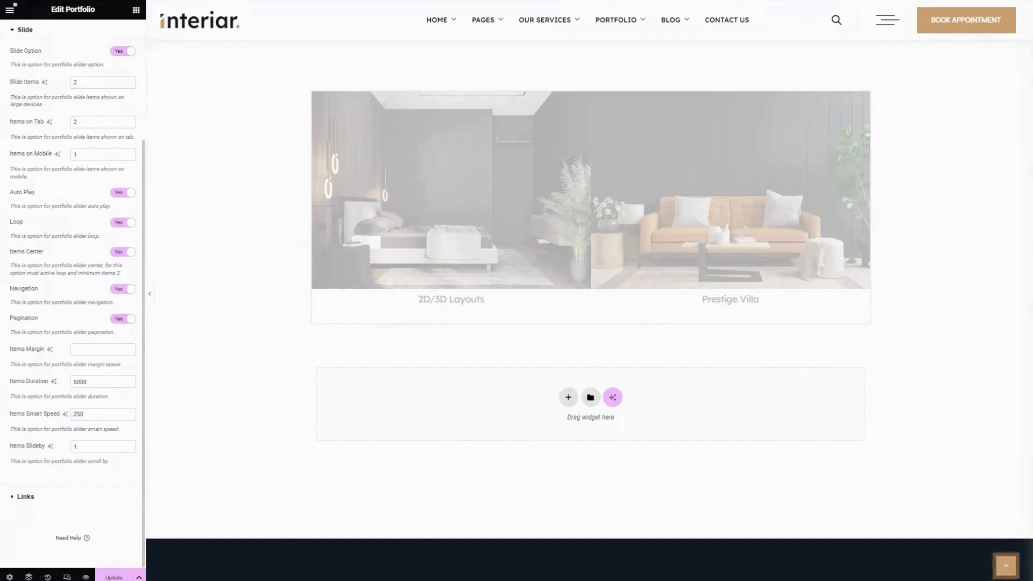
Set the slider's items margin to 30px, keeping the duration at 5000, smart speed at 250 and slideby at 1
left_click(75, 350)
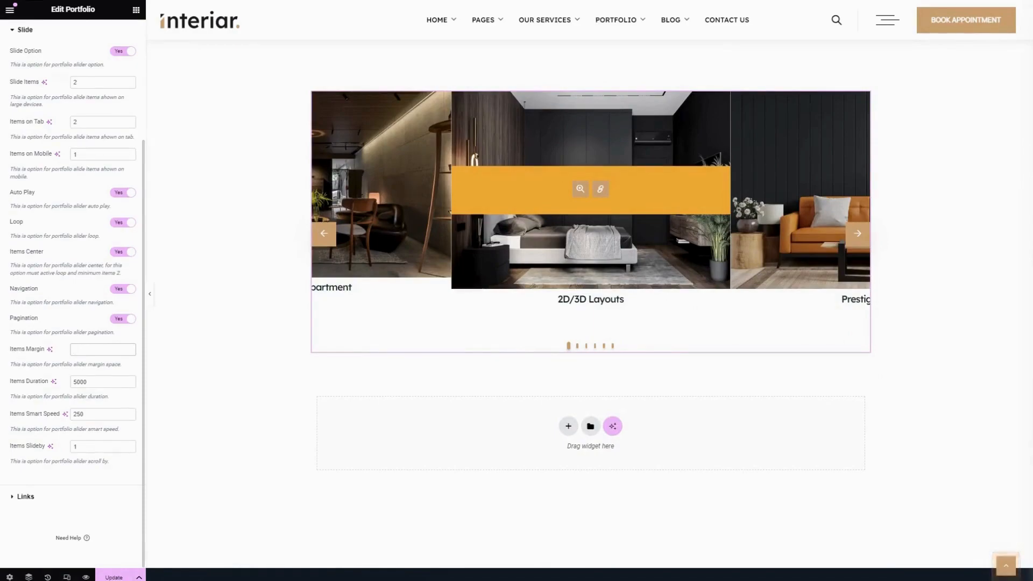
type("30px")
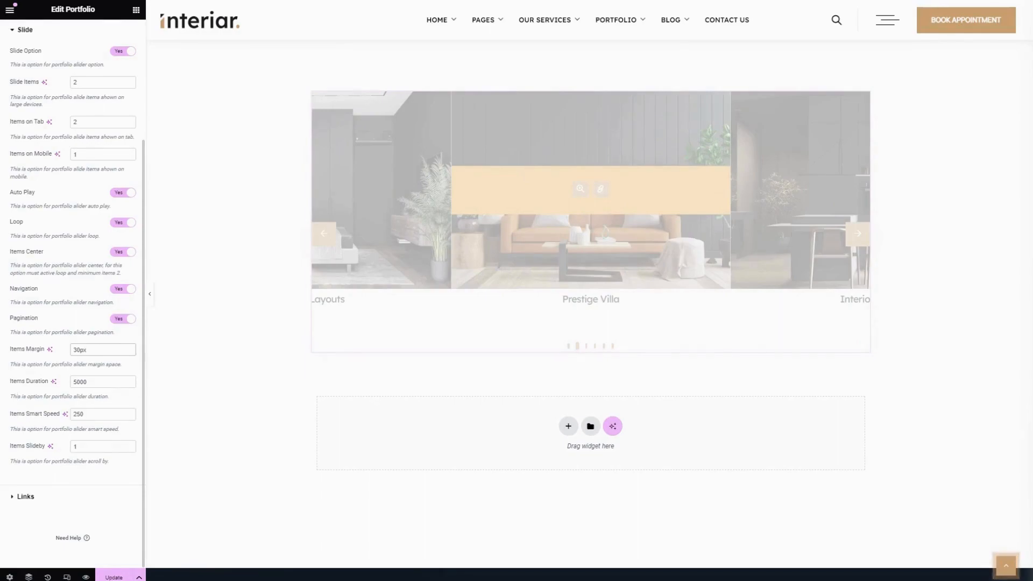
left_click_drag(88, 382, 70, 385)
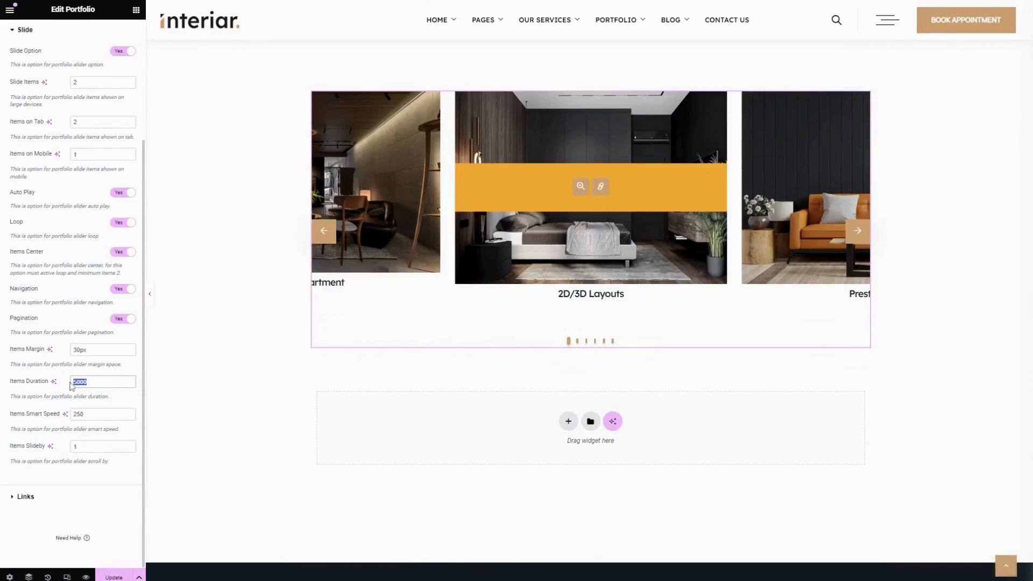
left_click_drag(85, 414, 68, 418)
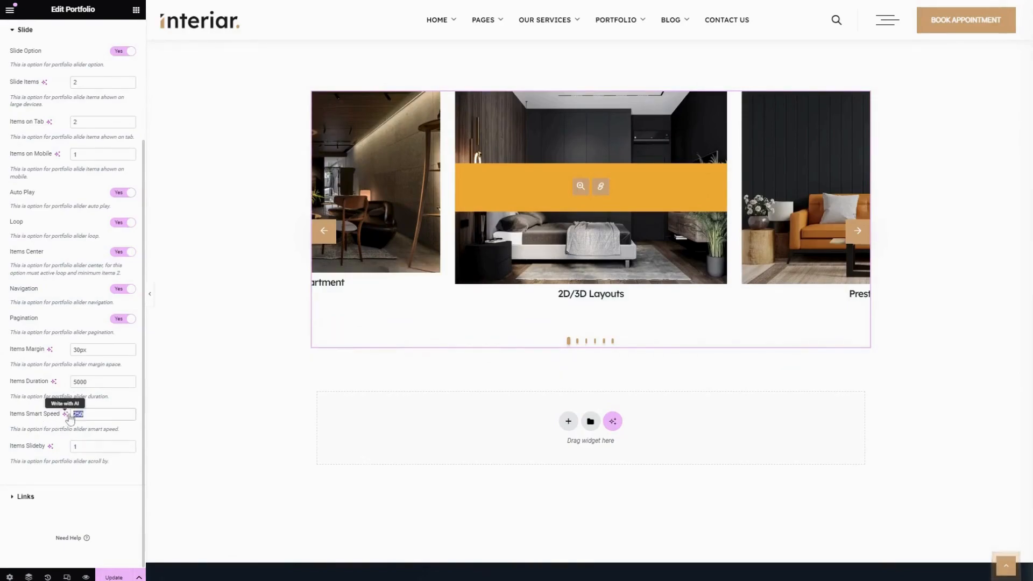
left_click(86, 414)
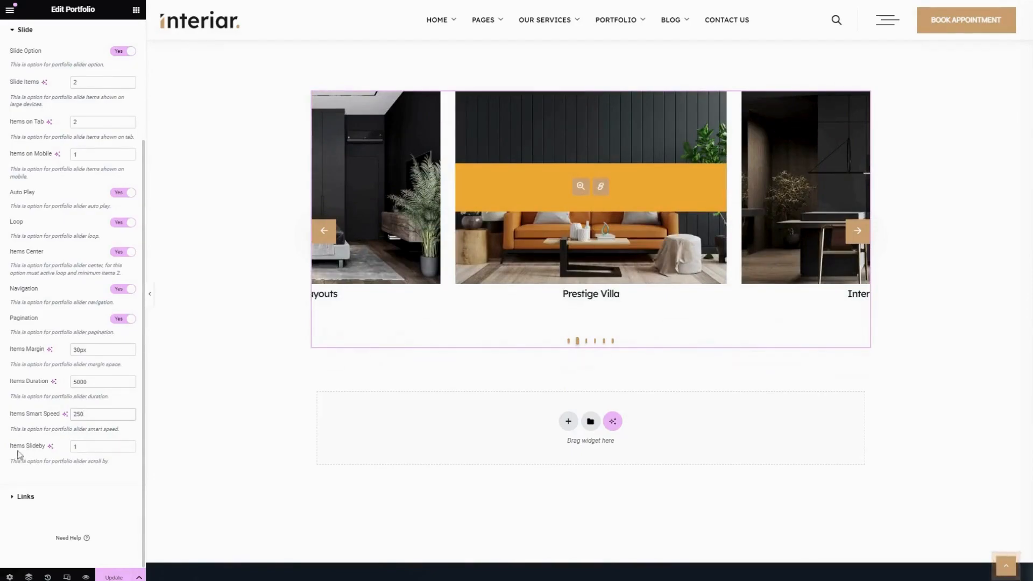
left_click(86, 447)
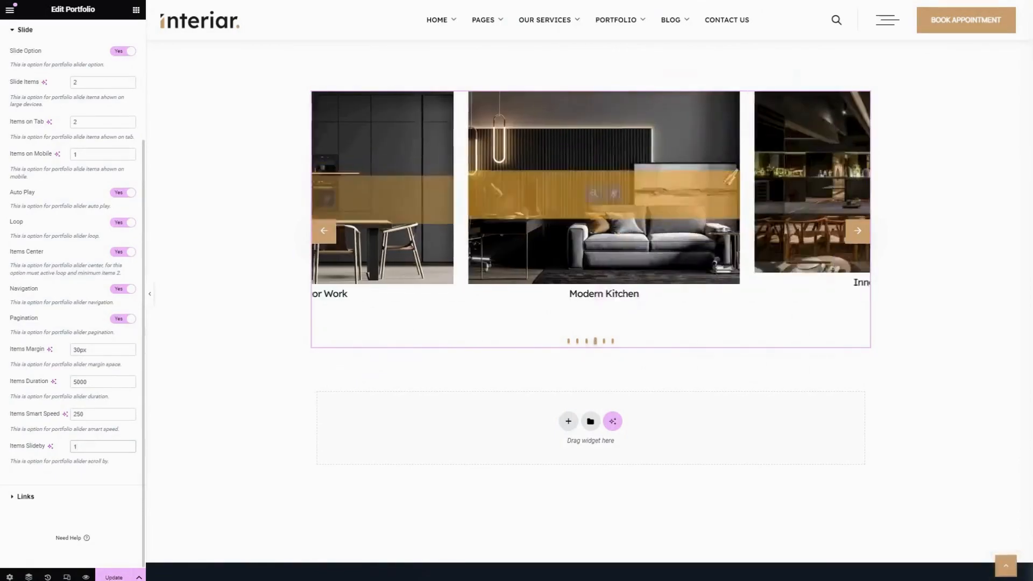
Enable Target Blank and No Follow for the portfolio's image, title and read more links
left_click(54, 498)
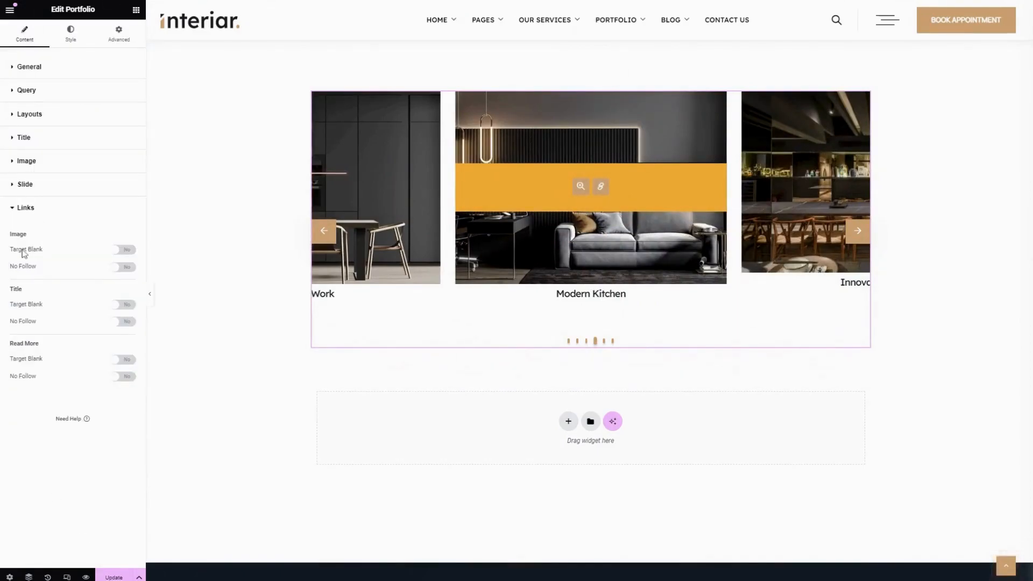
left_click(123, 250)
left_click(123, 268)
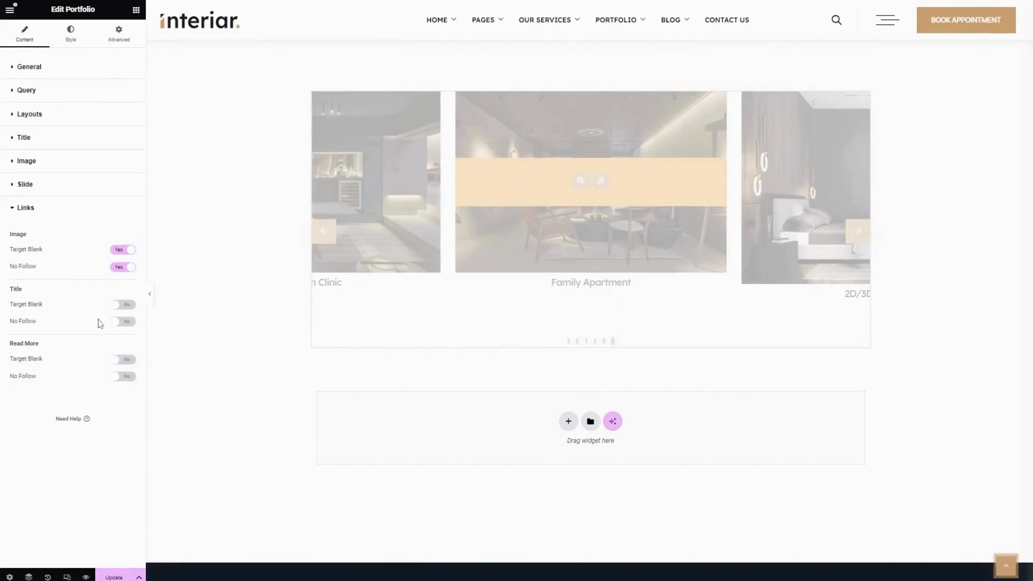
left_click(123, 305)
left_click(124, 321)
left_click(126, 360)
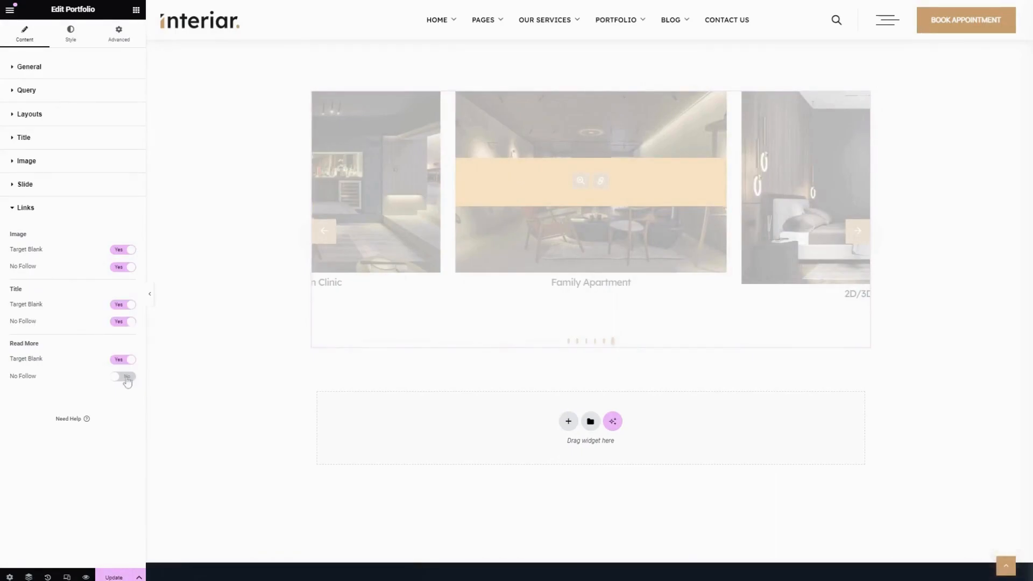
left_click(126, 376)
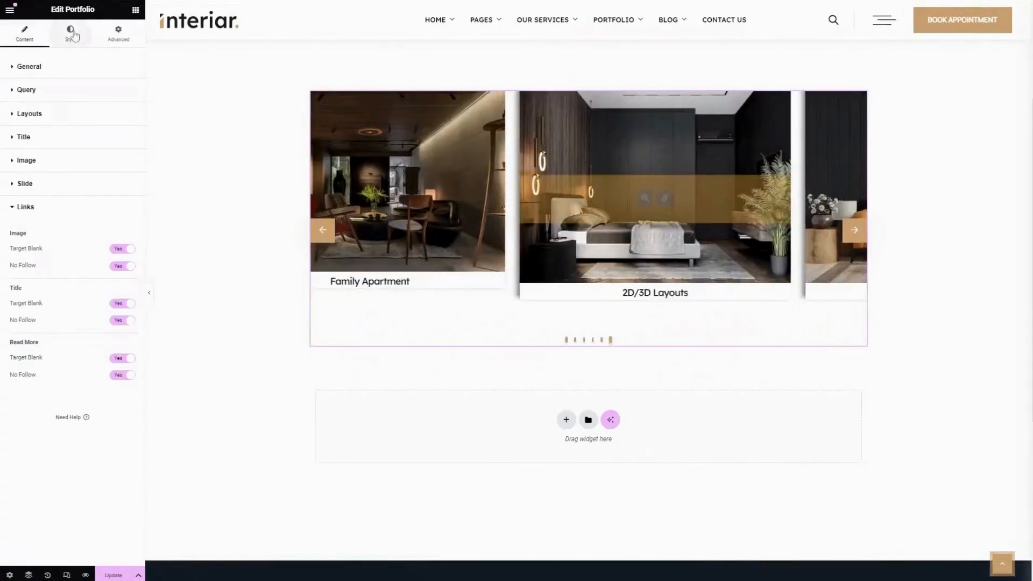
Set the post grid's normal color to the global Secondary color
left_click(73, 37)
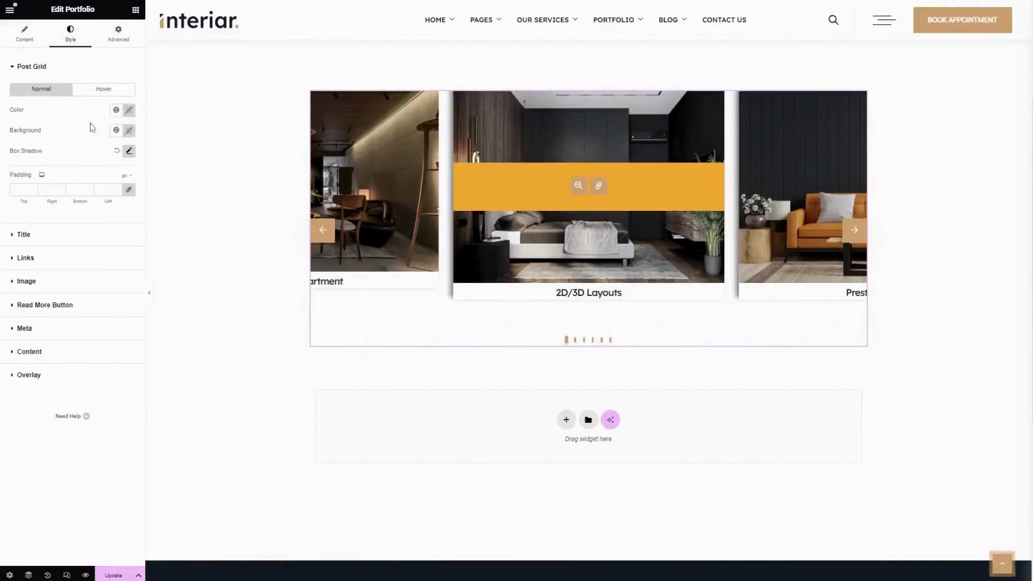
left_click(116, 110)
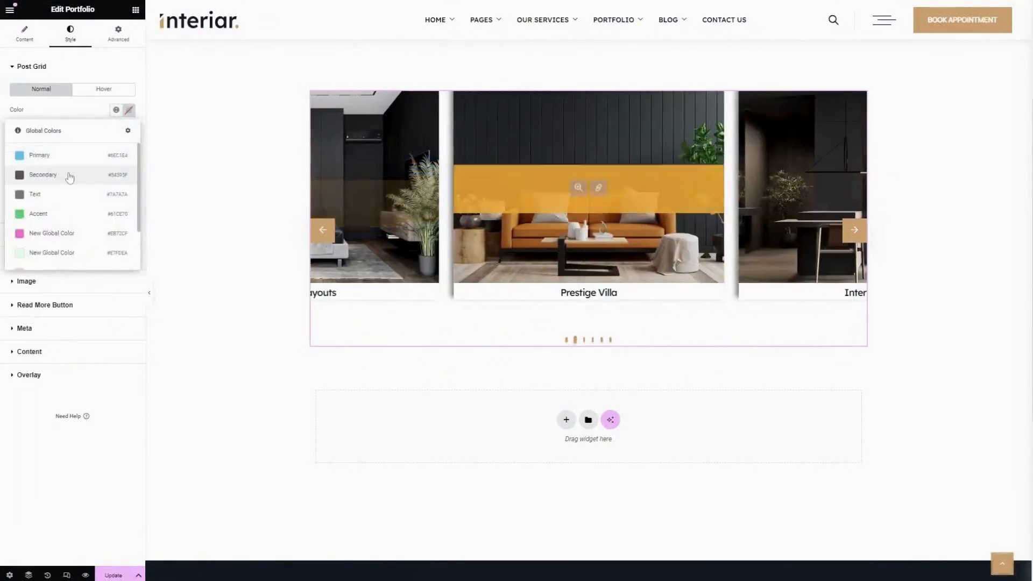
left_click(69, 173)
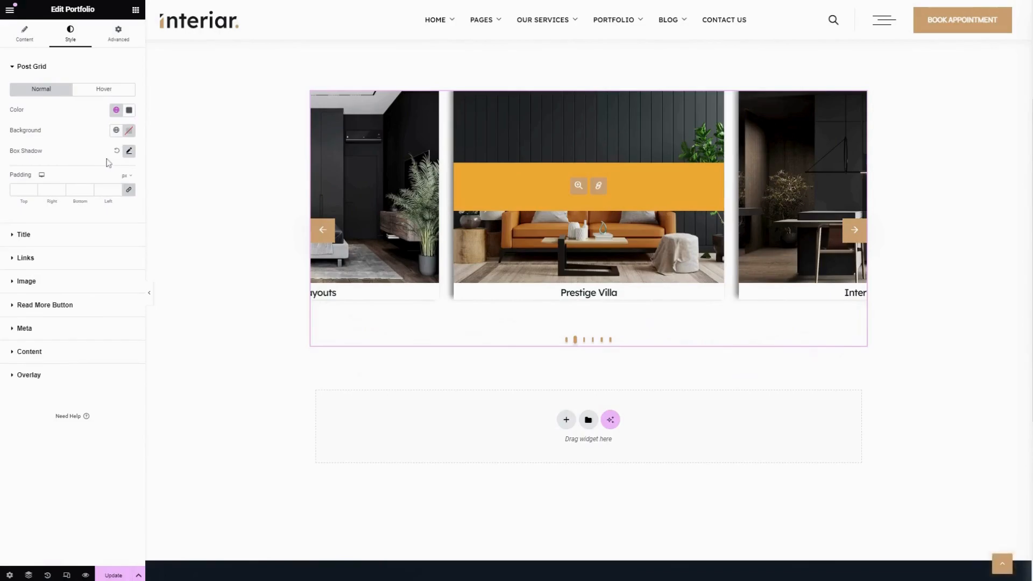
Try the global Text color as the post grid's normal background, then switch it to the tan global color
left_click(116, 130)
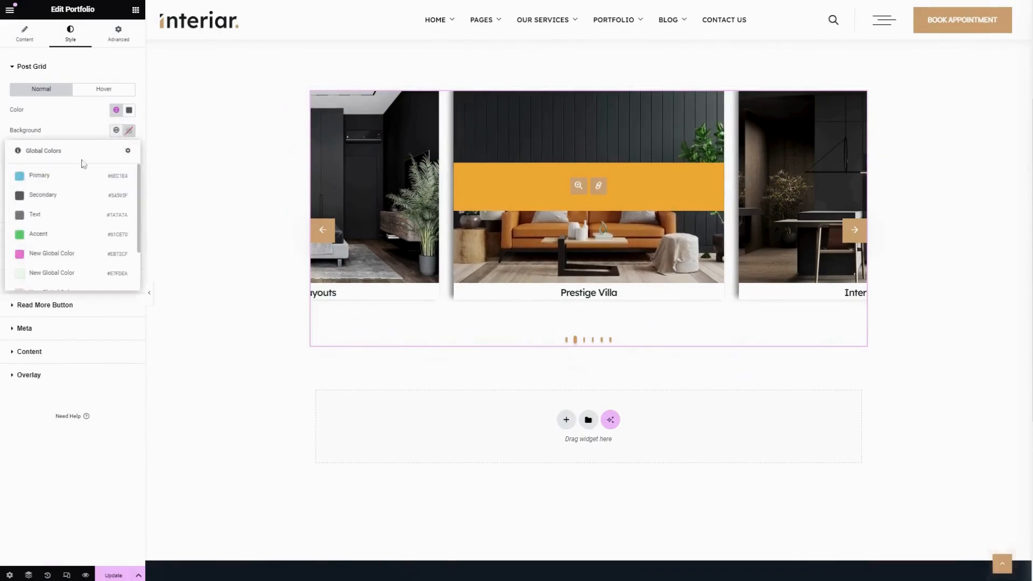
left_click(62, 217)
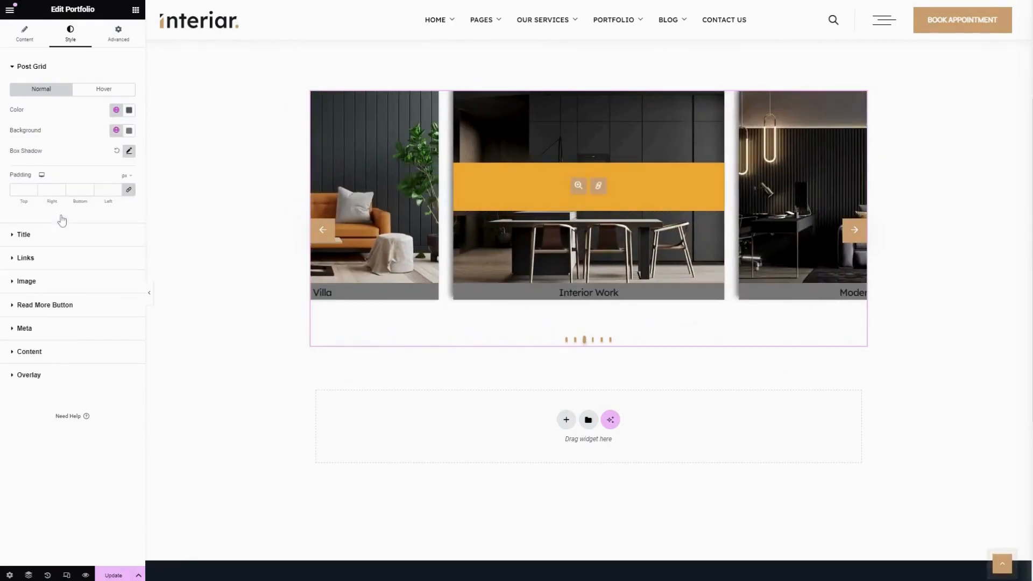
left_click(117, 131)
scroll(60, 269, "down", 4)
left_click(61, 279)
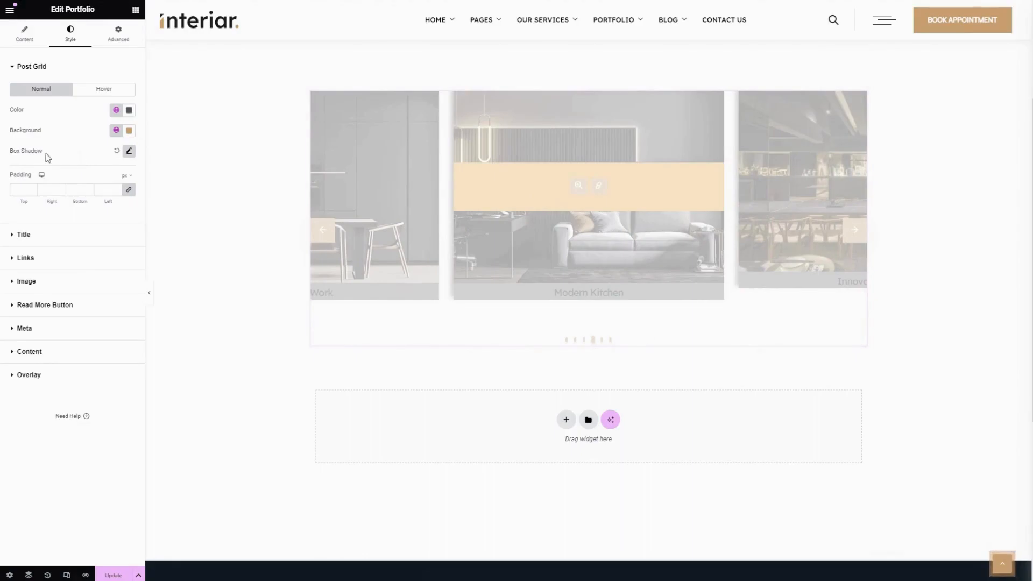
Set the horizontal offset of the post grid's normal box shadow to -1
left_click(129, 151)
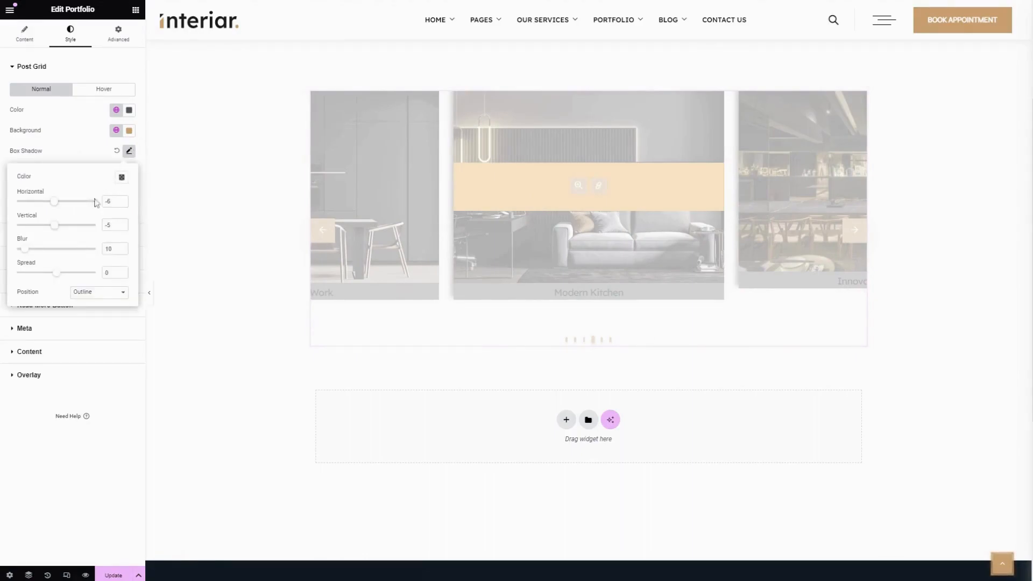
mouse_move(54, 203)
left_mouse_down()
mouse_move(27, 206)
mouse_move(55, 207)
left_mouse_up()
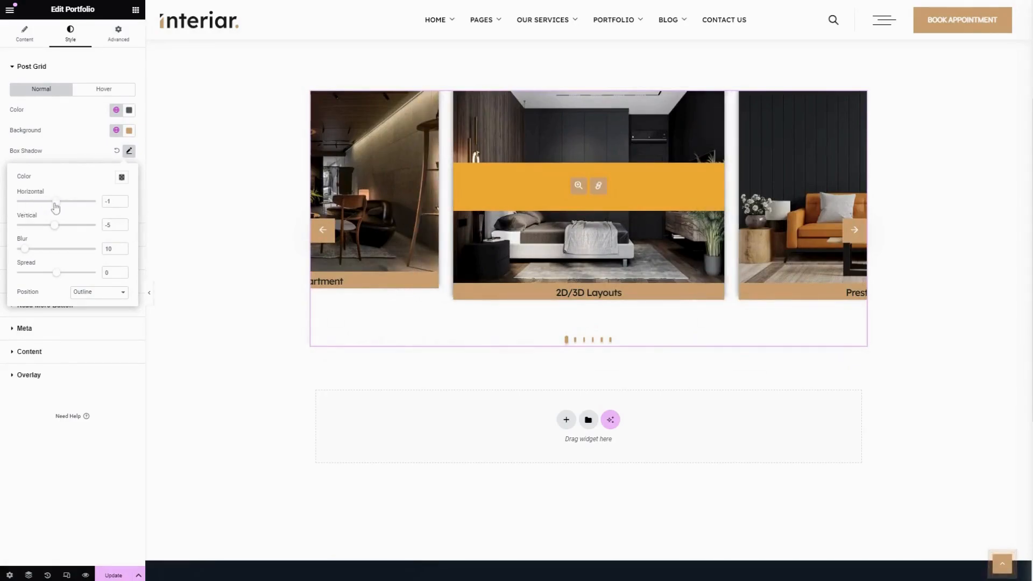
left_click(64, 151)
left_click(101, 90)
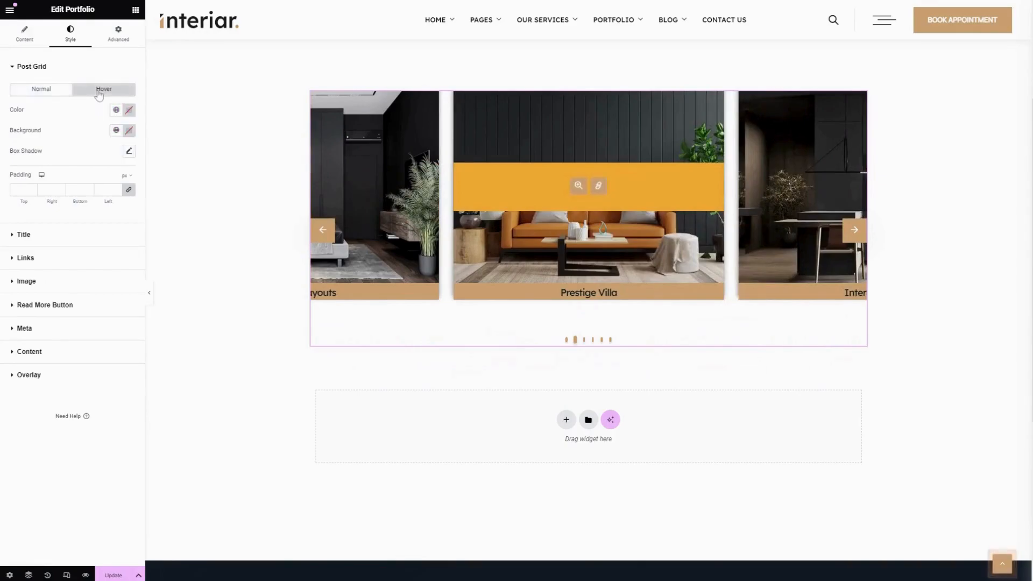
left_click(42, 90)
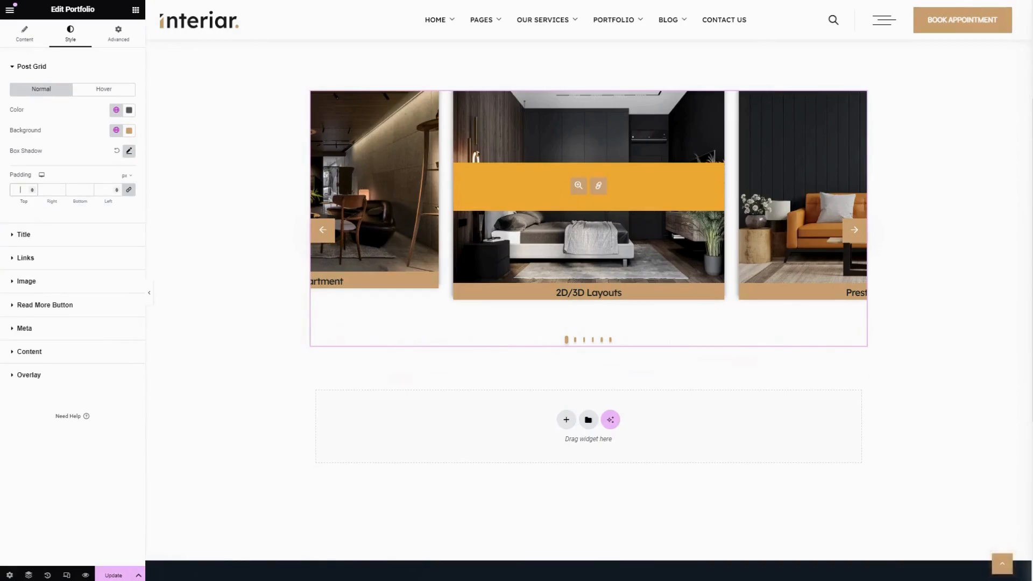
Set the portfolio title's normal color to the off-white global color
left_click(61, 236)
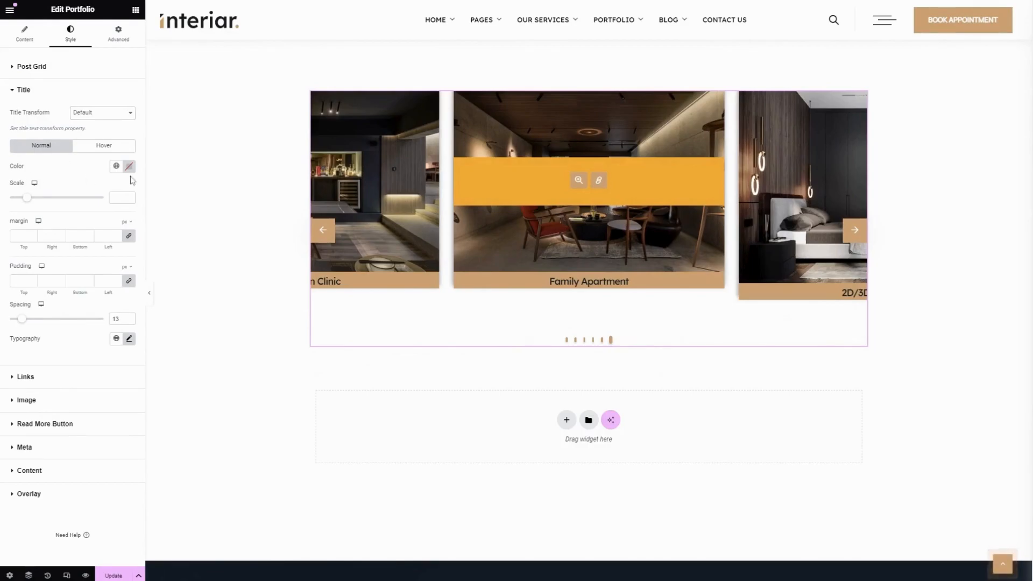
left_click(116, 167)
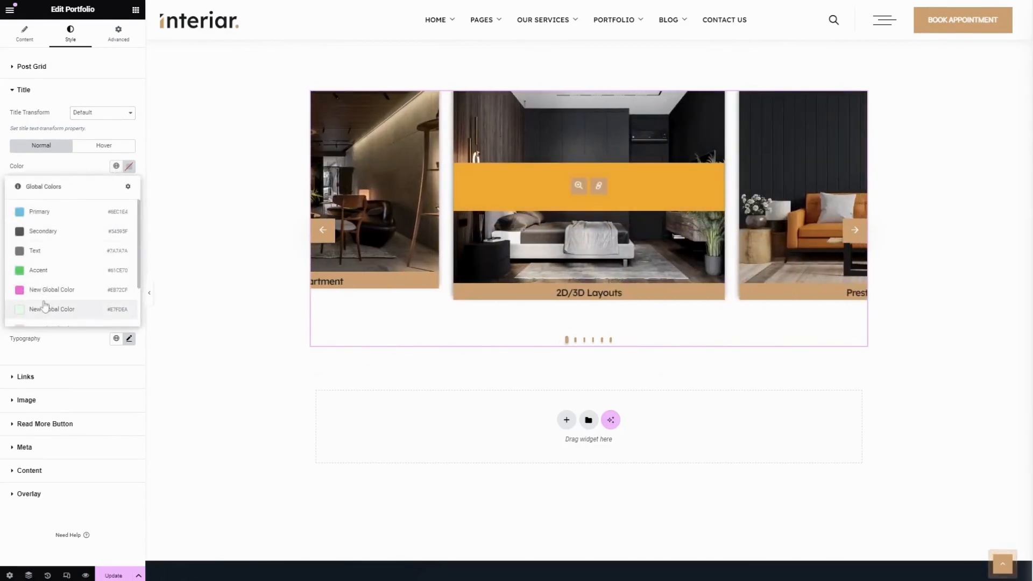
scroll(51, 304, "down", 2)
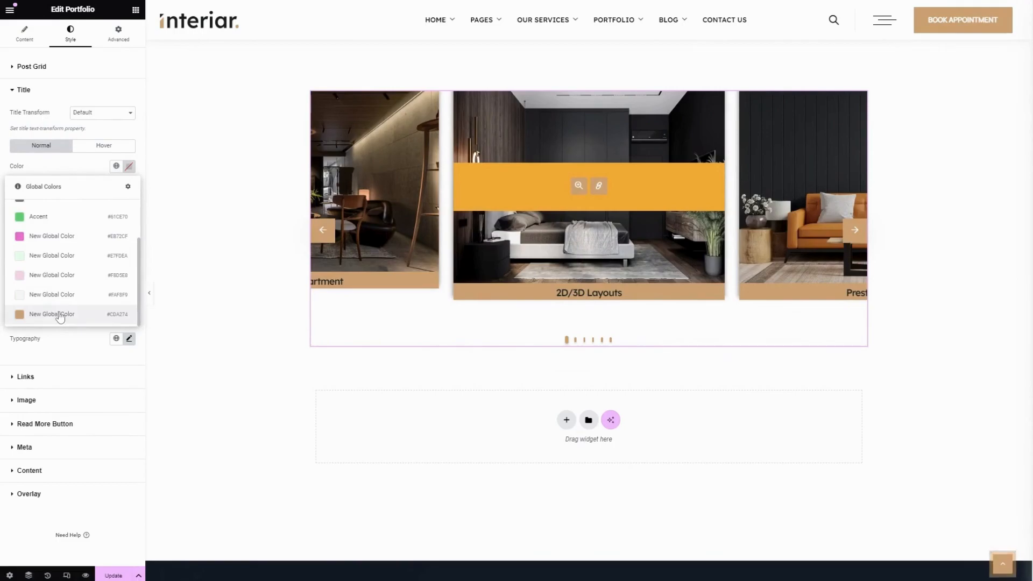
left_click(50, 294)
Set the title's hover color to the off-white global color and its hover scale to 1.1
left_click(108, 148)
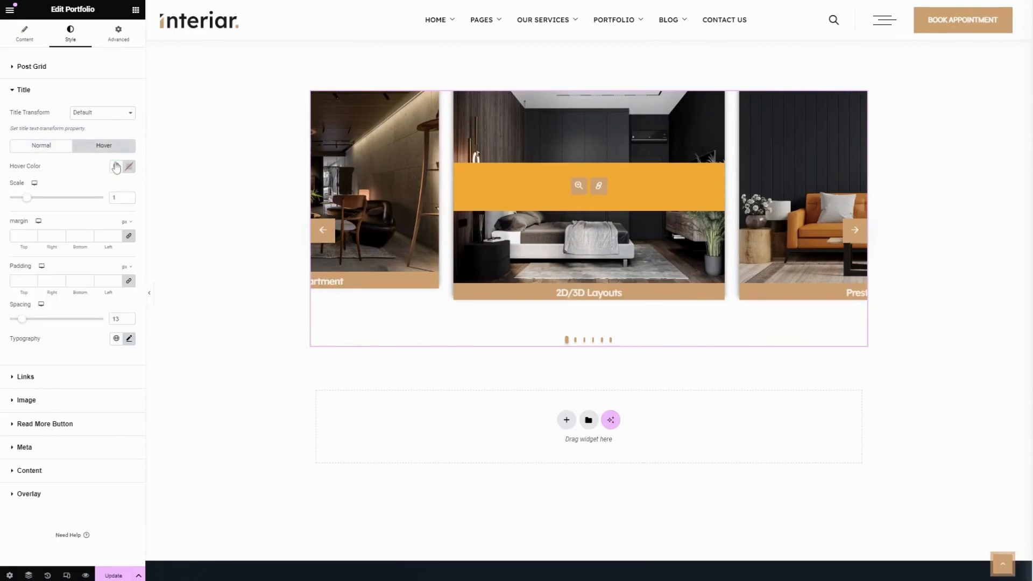
left_click(116, 166)
scroll(67, 301, "down", 2)
left_click(69, 323)
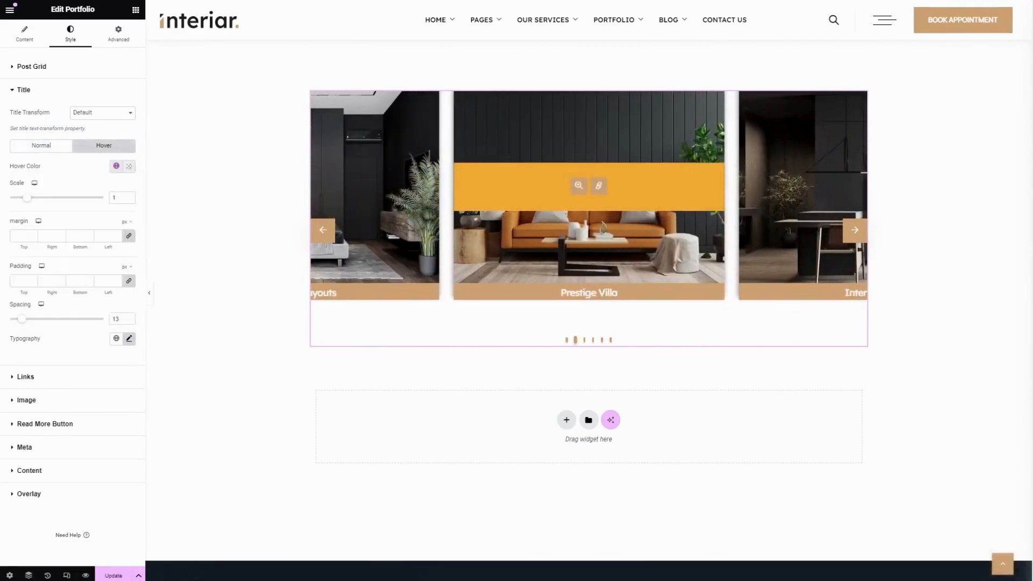
mouse_move(28, 199)
left_mouse_down()
mouse_move(19, 201)
mouse_move(55, 203)
mouse_move(29, 202)
left_mouse_up()
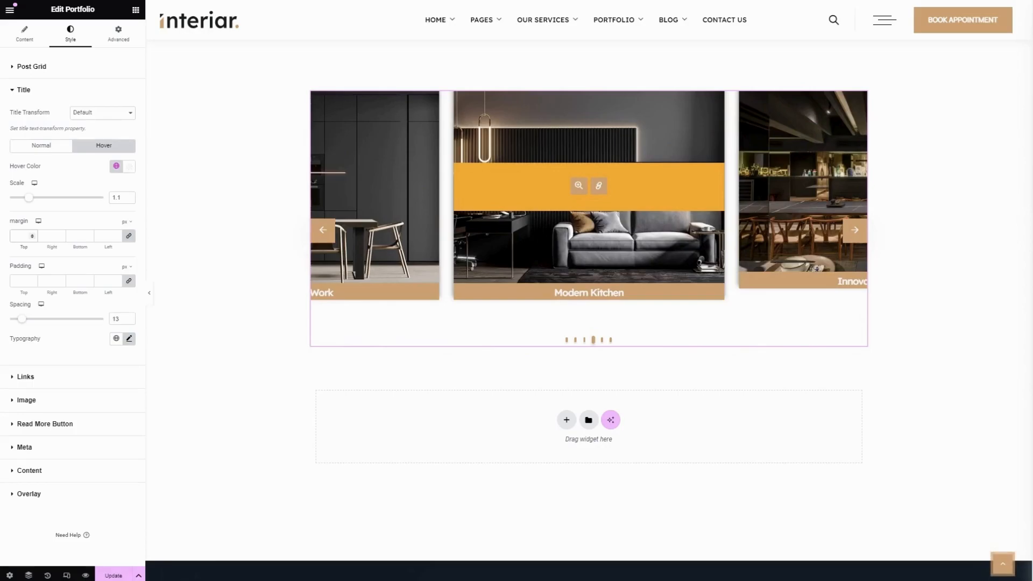
Set the title's margin to 20 px and its padding to 15 px on all sides
type("20")
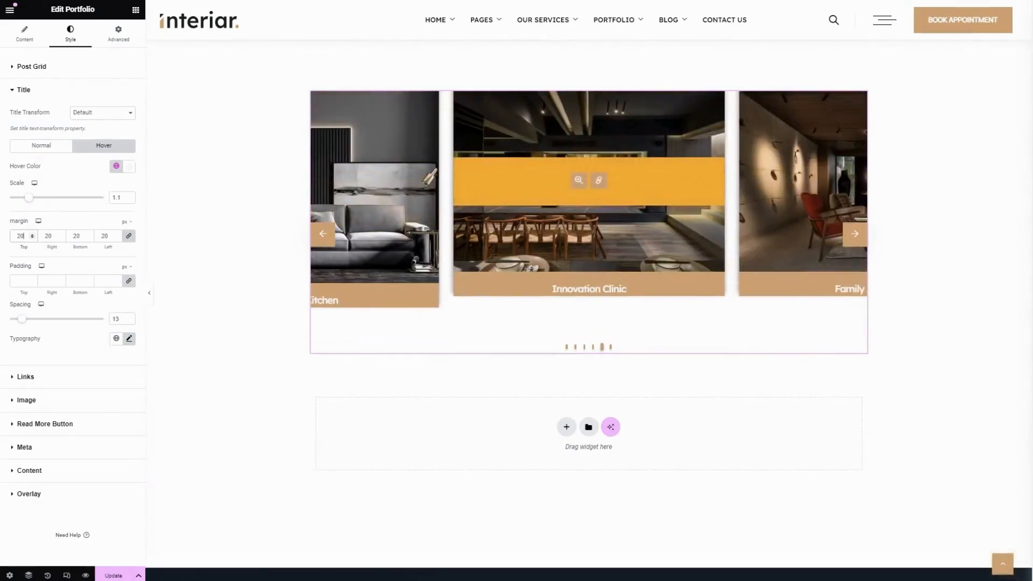
left_click(20, 281)
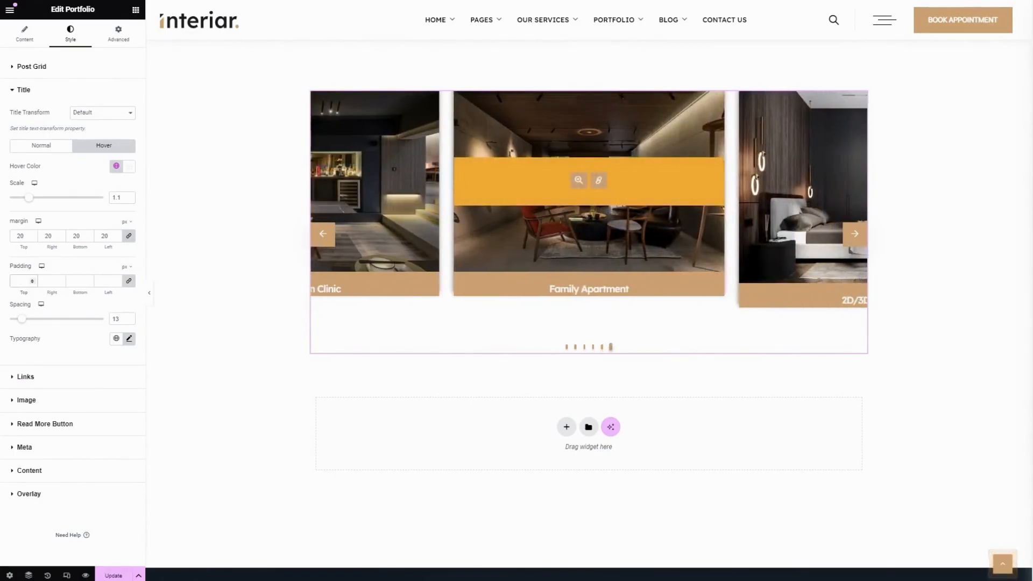
left_click(128, 281)
left_click(20, 281)
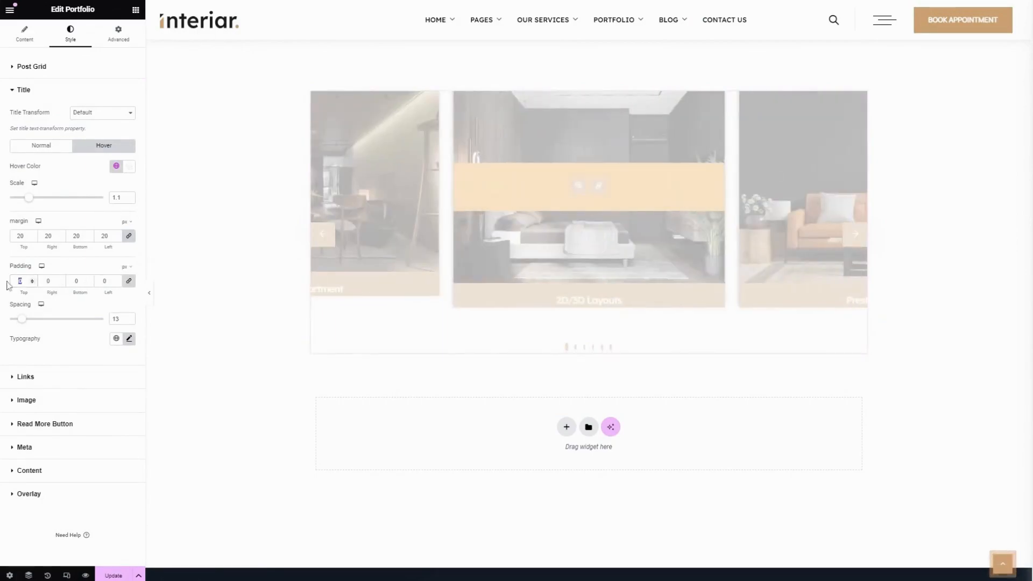
type("15")
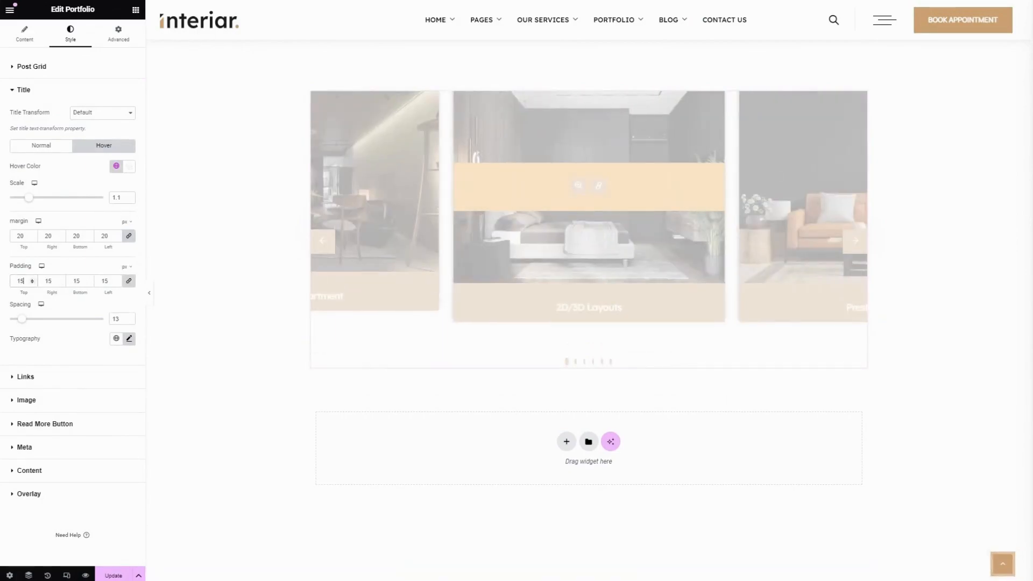
Unlink the title's padding values, set the top padding to 0 and raise the title spacing to 22
left_click(129, 282)
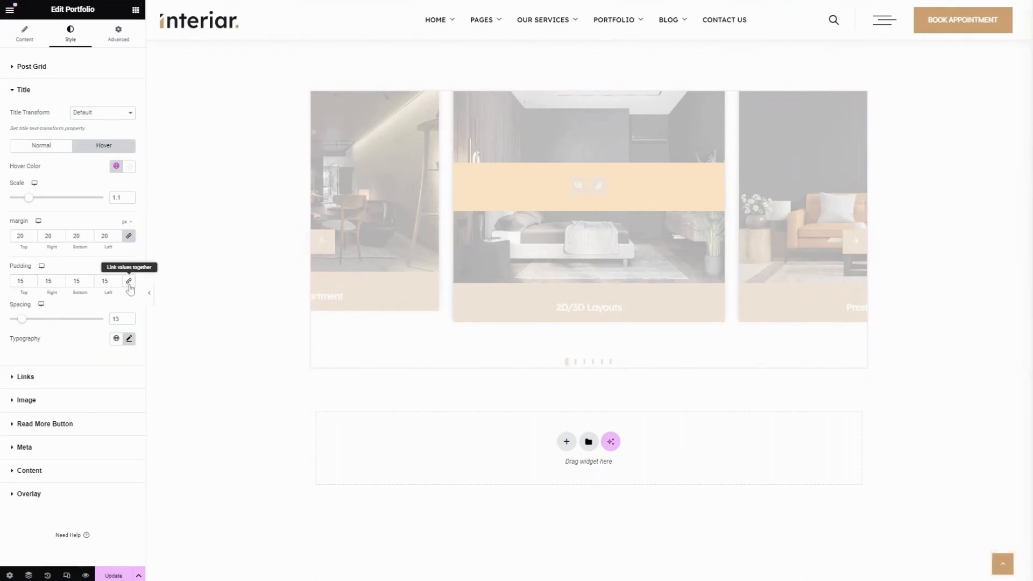
left_click_drag(24, 281, 9, 284)
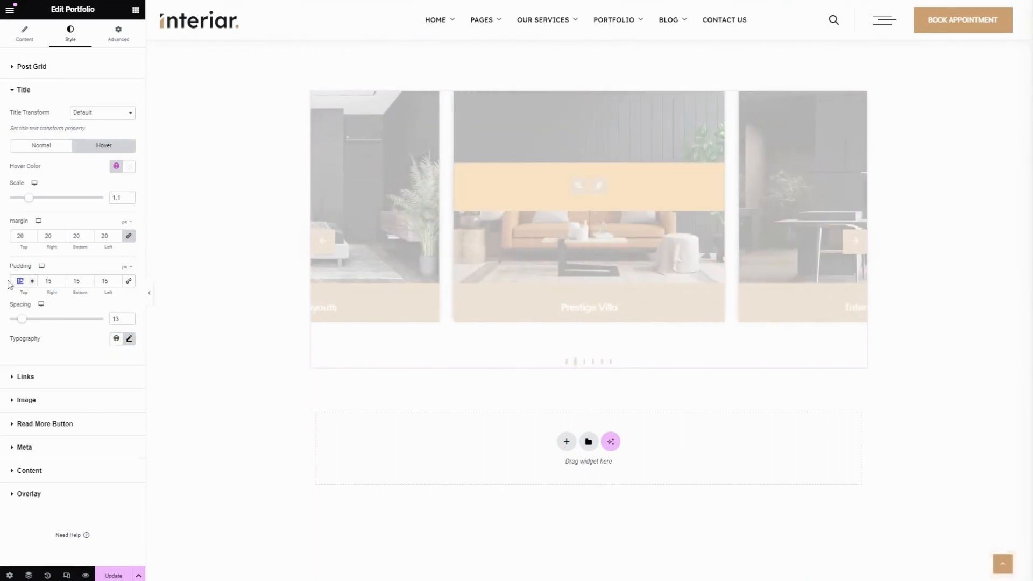
type("0")
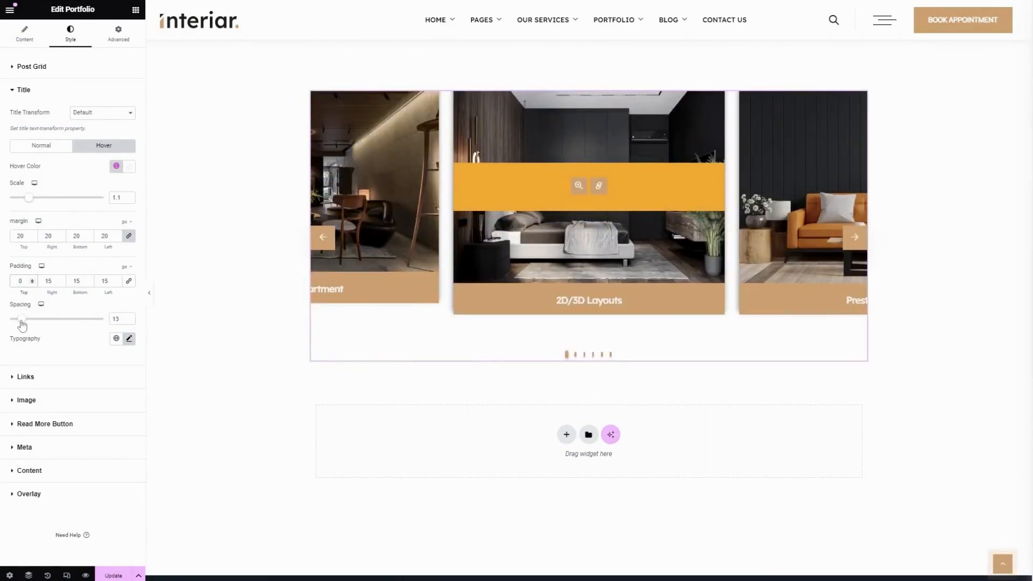
mouse_move(22, 326)
left_mouse_down()
mouse_move(51, 325)
mouse_move(12, 327)
mouse_move(49, 327)
mouse_move(30, 326)
left_mouse_up()
left_click(128, 341)
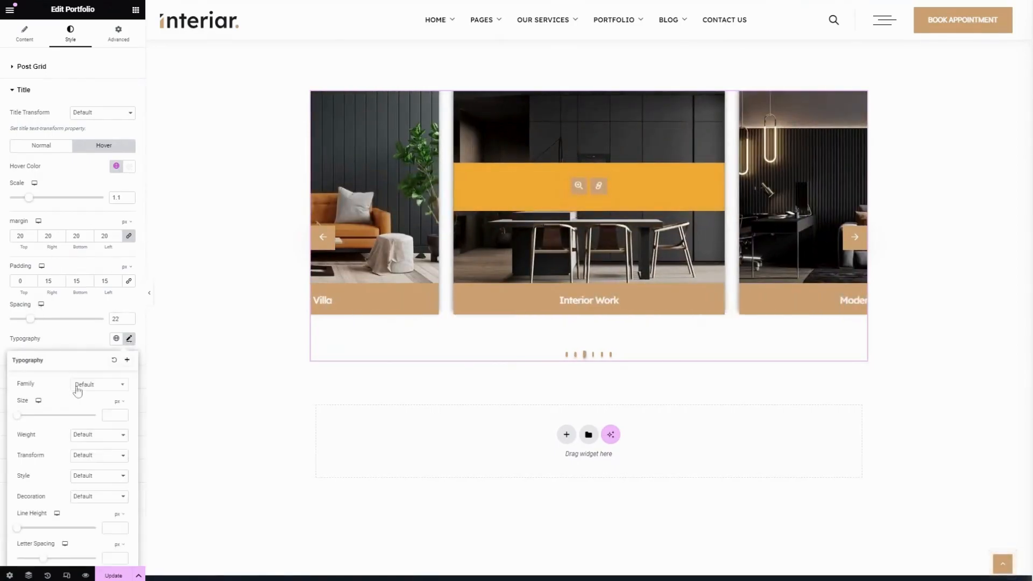
scroll(86, 409, "down", 1)
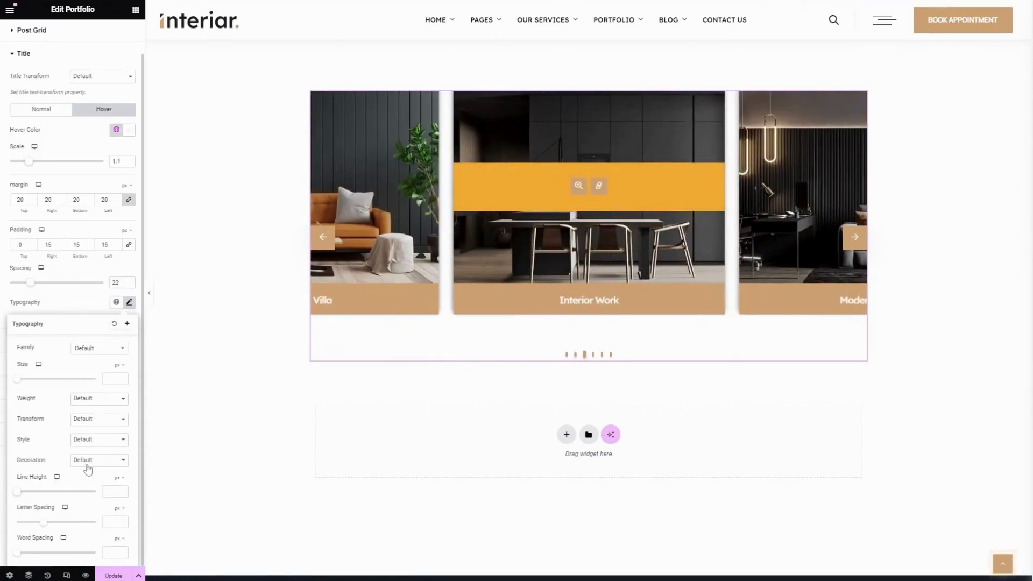
left_click(64, 300)
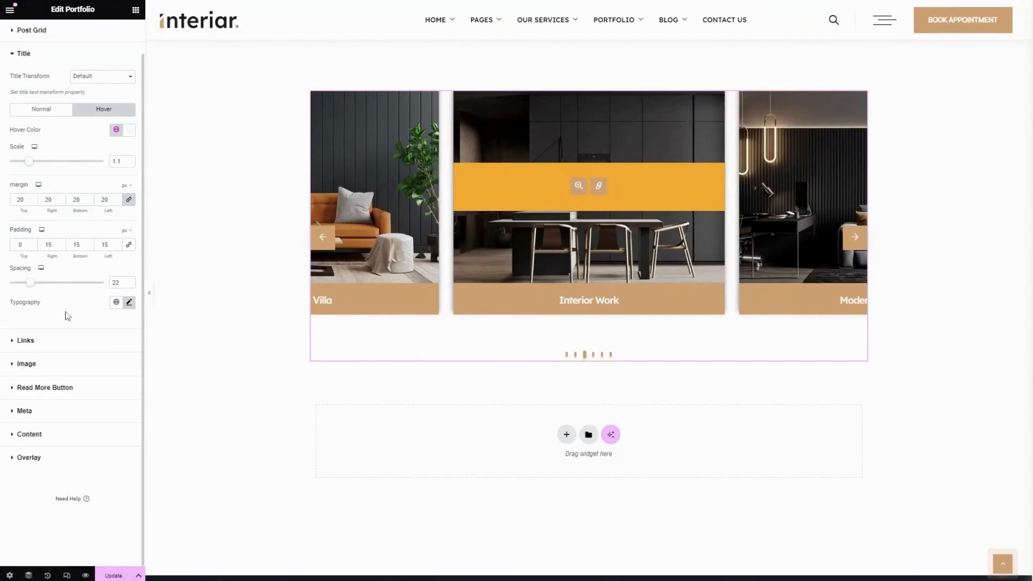
Try the global Secondary color for the default post links' normal state, then switch it to the off-white global color
left_click(53, 343)
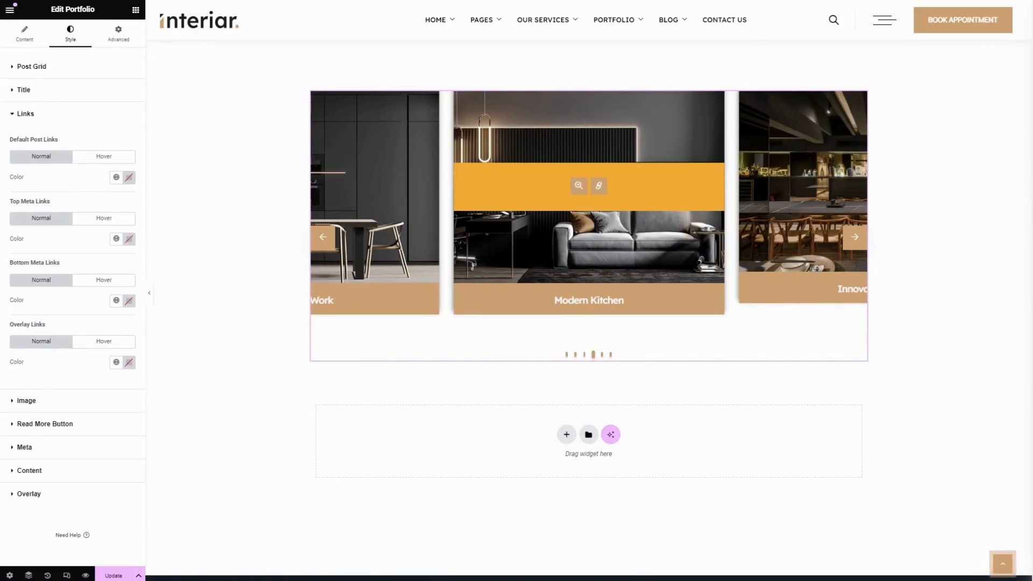
left_click(116, 177)
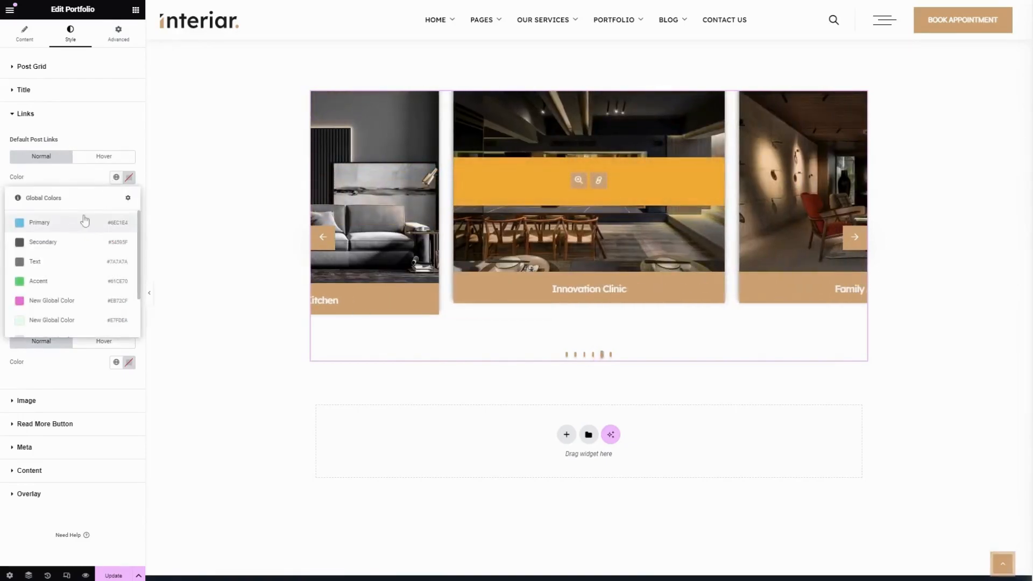
left_click(72, 243)
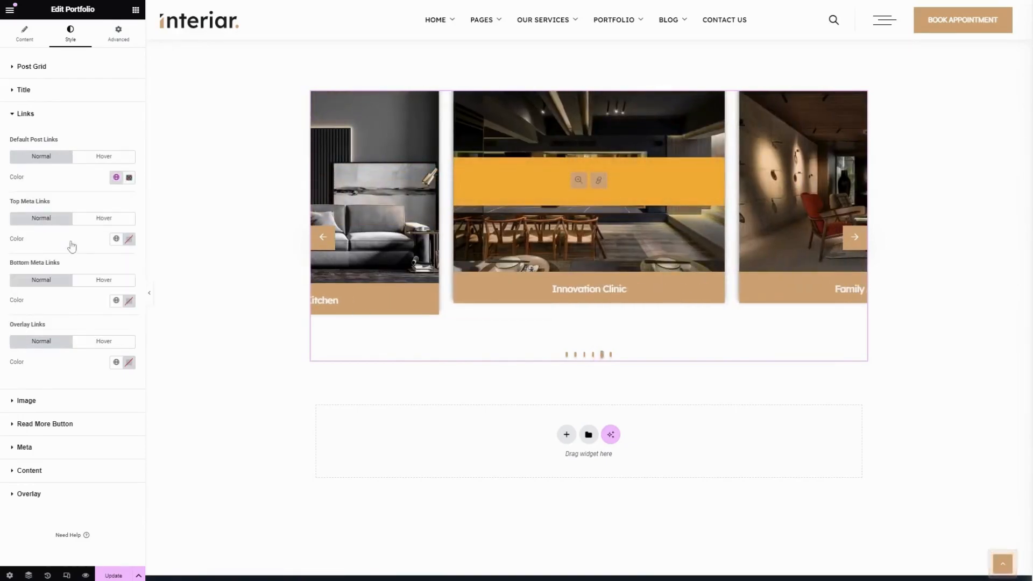
left_click(116, 178)
scroll(65, 302, "down", 2)
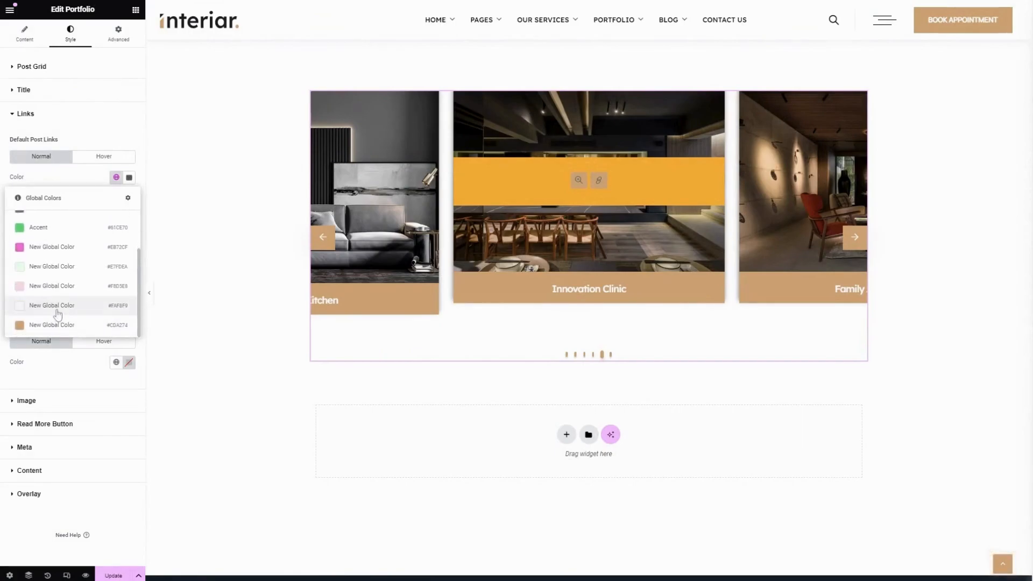
left_click(58, 301)
Set the default post links' hover color and the top meta links' normal color to the off-white global color
left_click(99, 156)
left_click(116, 178)
scroll(54, 305, "down", 2)
left_click(55, 308)
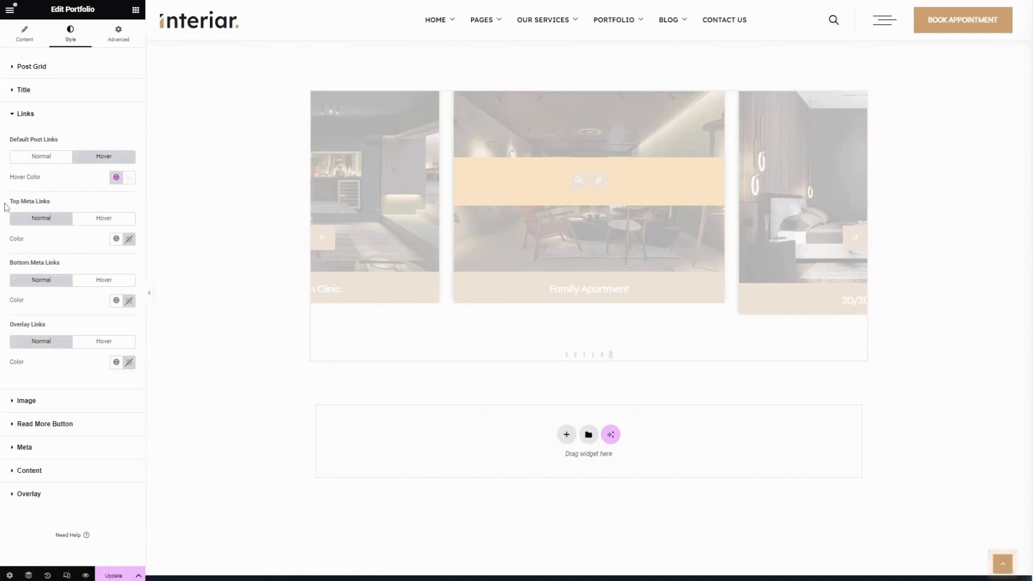
left_click(116, 239)
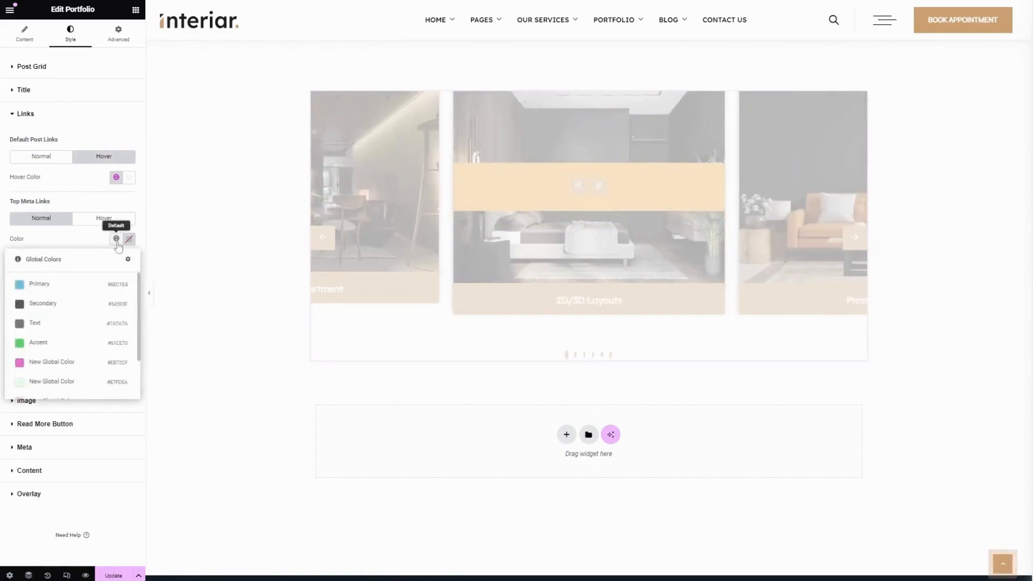
scroll(72, 341, "down", 2)
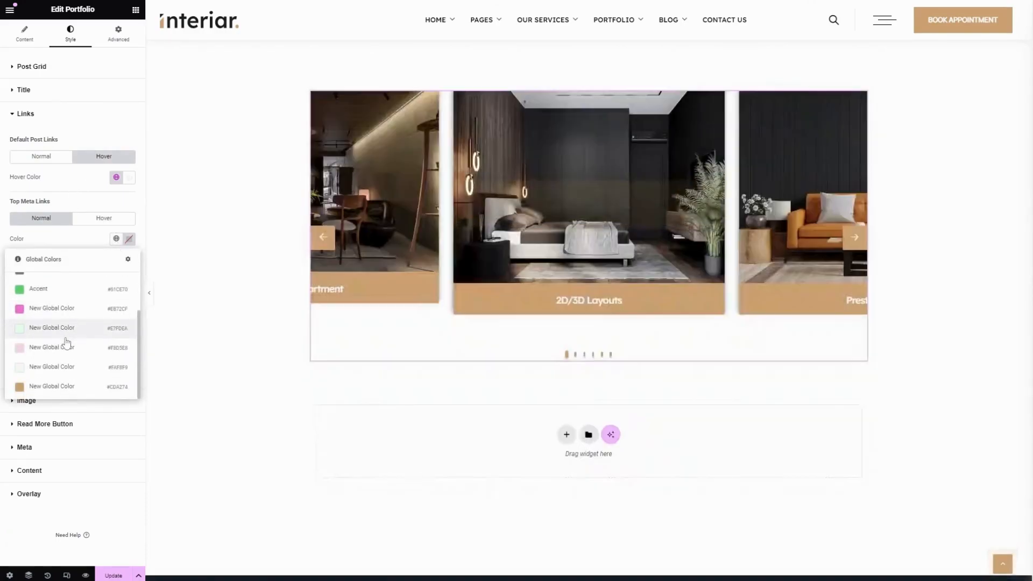
left_click(70, 368)
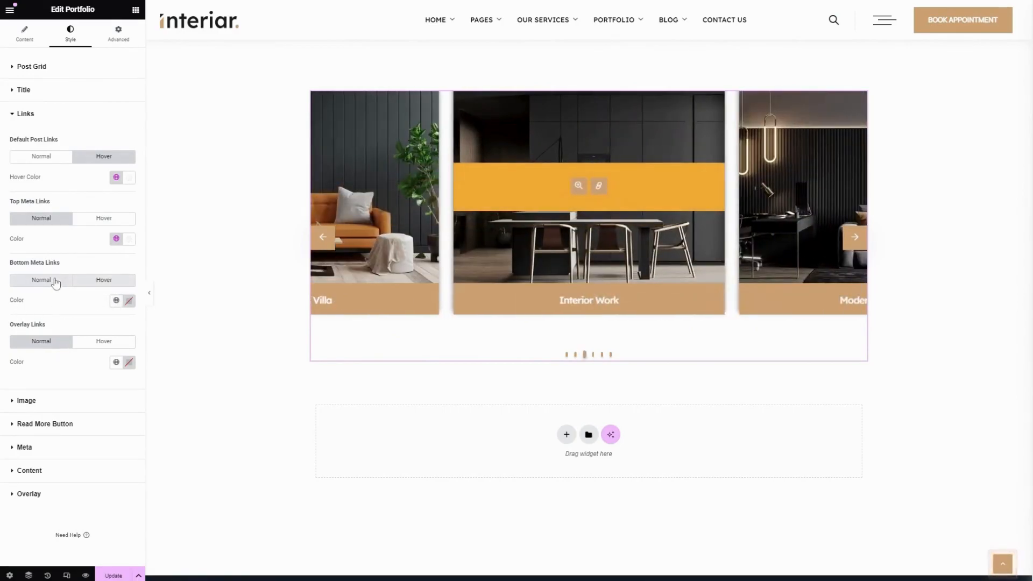
Set the overlay links' normal color to the off-white global color
left_click(114, 367)
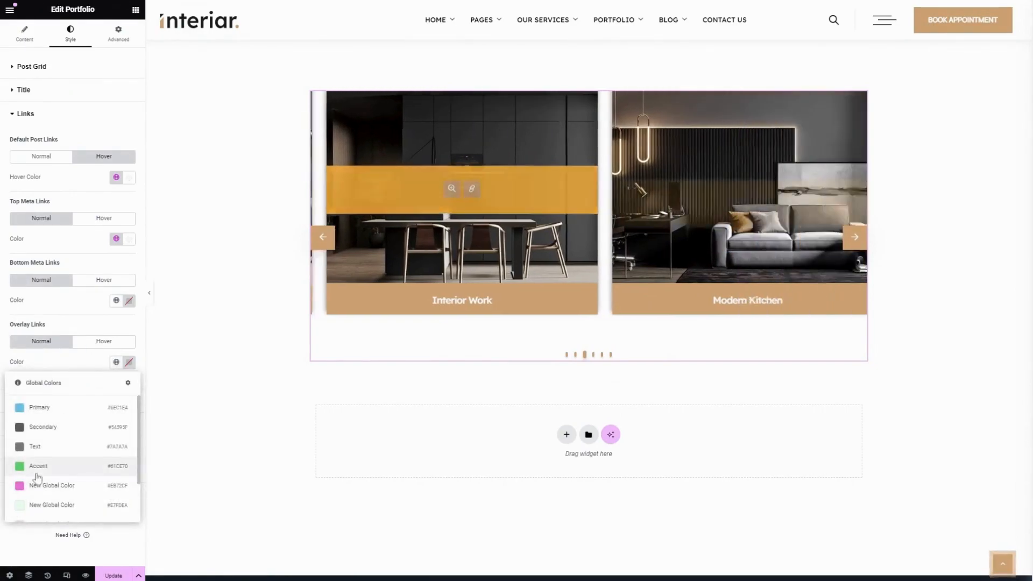
left_click(39, 472)
left_click(116, 363)
scroll(77, 483, "down", 2)
left_click(52, 490)
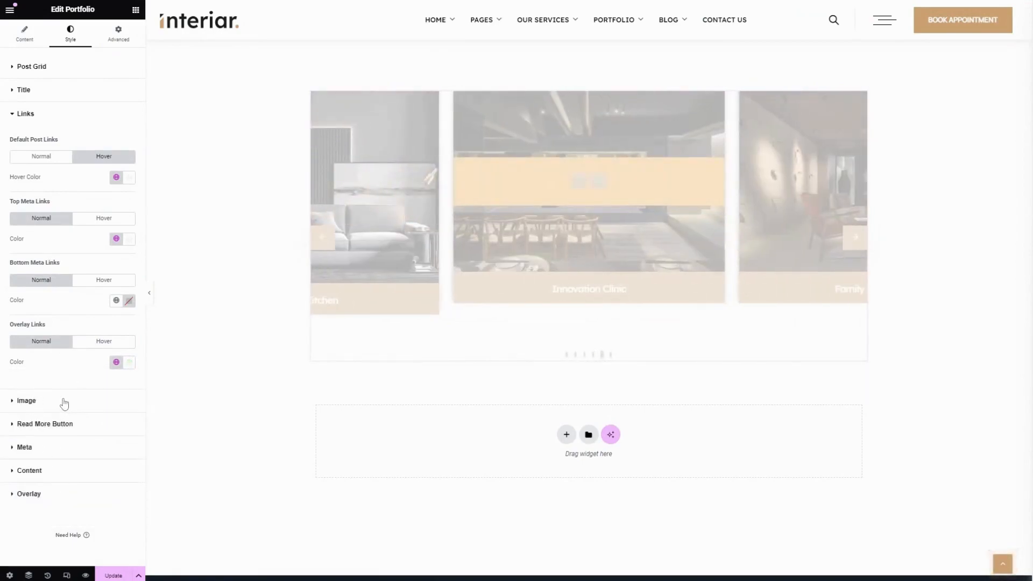
Try the Circled style for the portfolio images, then return the image style to Squared
left_click(64, 404)
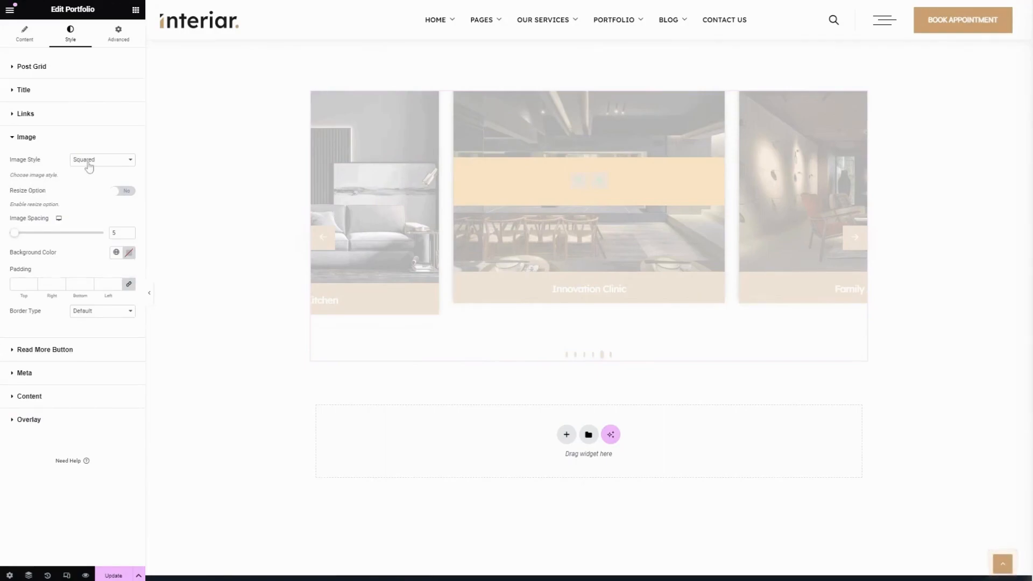
left_click(91, 172)
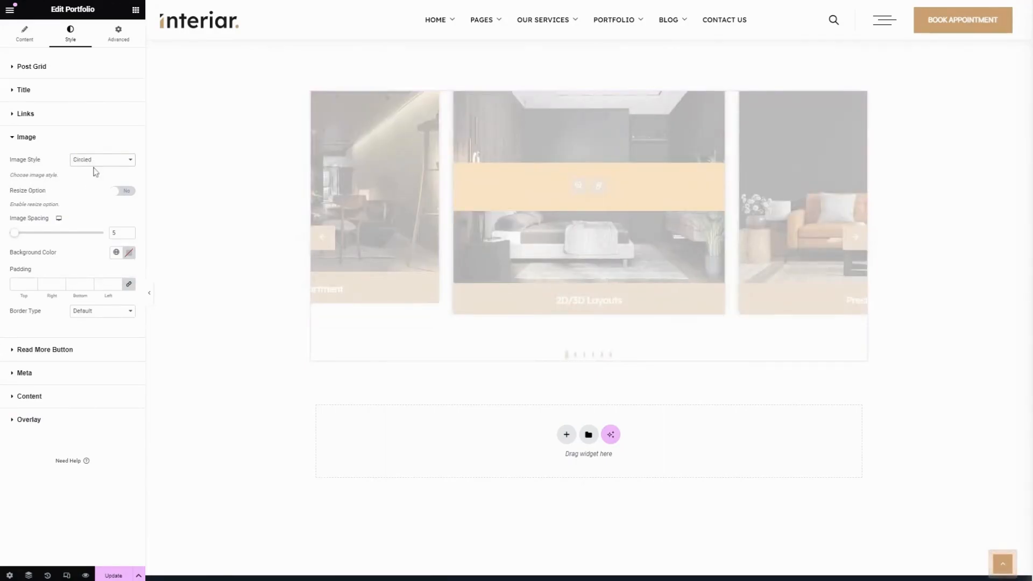
left_click(95, 171)
Enable the resize option for the portfolio images and set the image size to 88
left_click(122, 192)
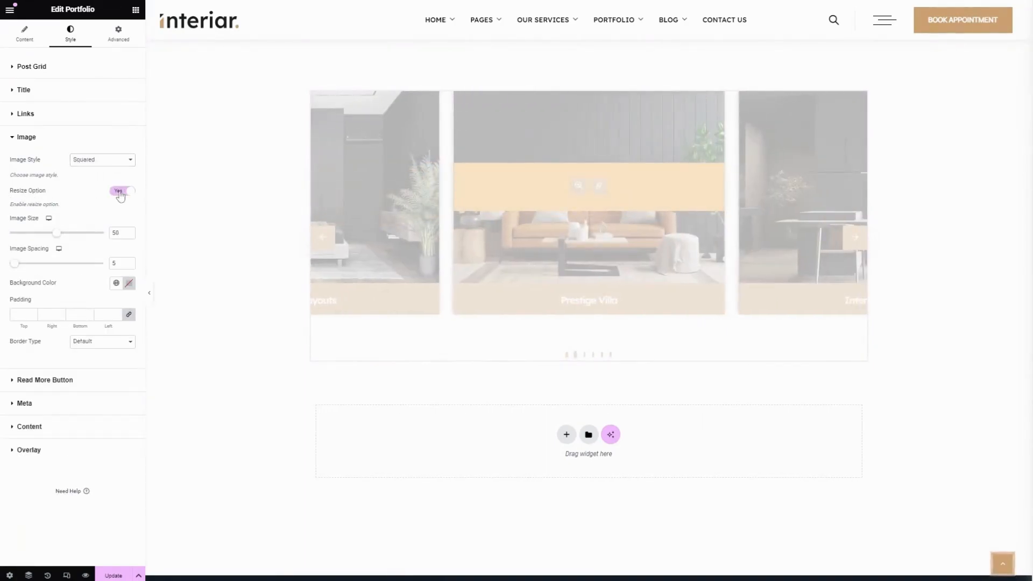
left_click_drag(57, 233, 97, 236)
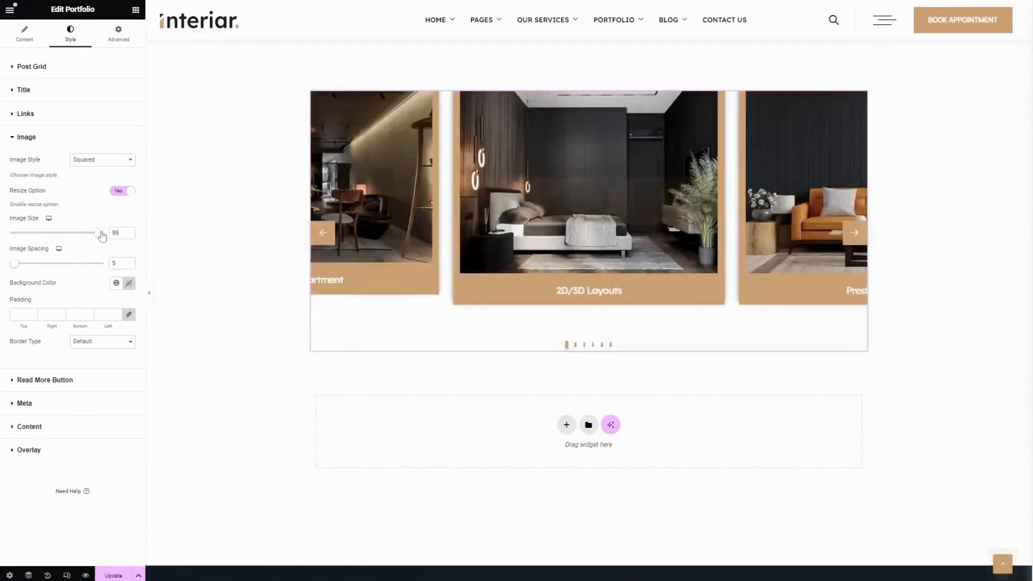
left_click_drag(97, 236, 92, 236)
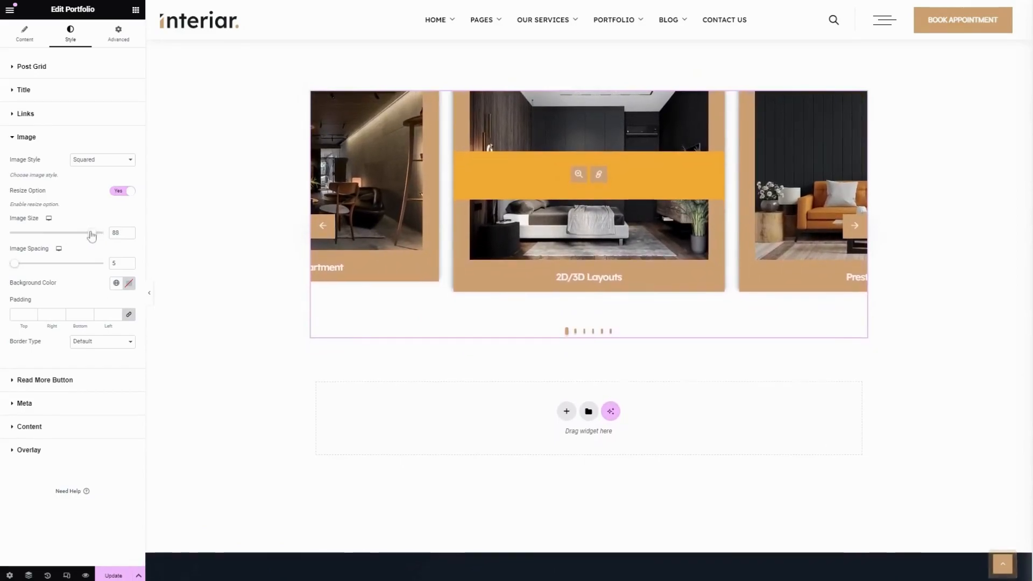
Set the portfolio images' size to 93 and their spacing to 12
left_click_drag(92, 236, 97, 236)
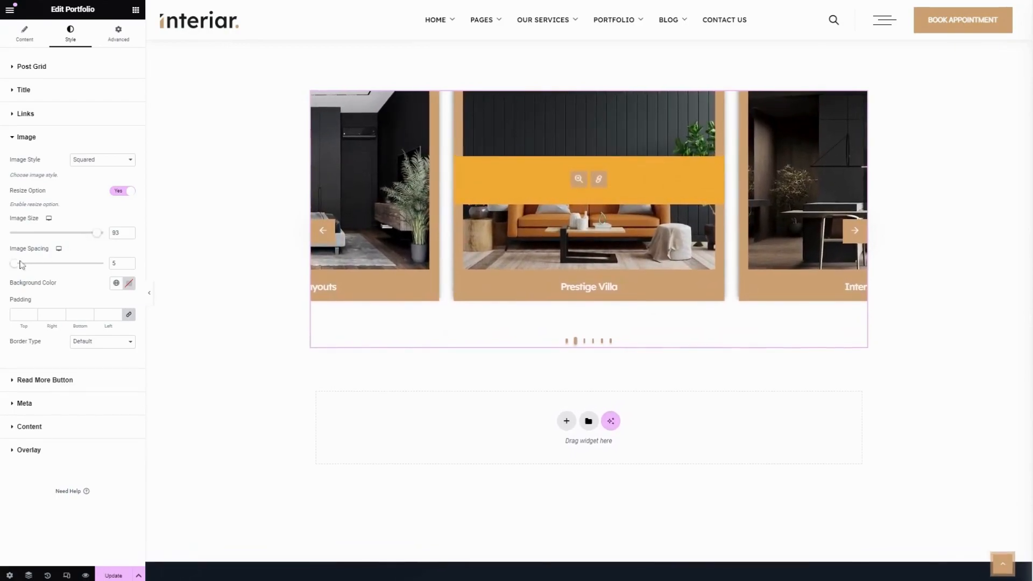
mouse_move(17, 268)
left_mouse_down()
mouse_move(44, 270)
mouse_move(30, 266)
left_mouse_up()
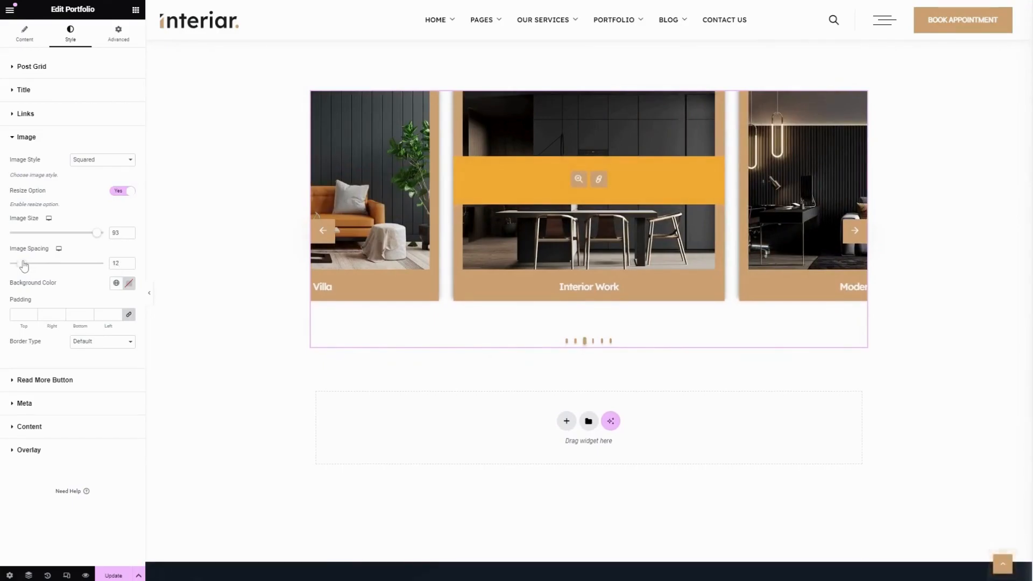
left_click(115, 285)
scroll(69, 360, "down", 2)
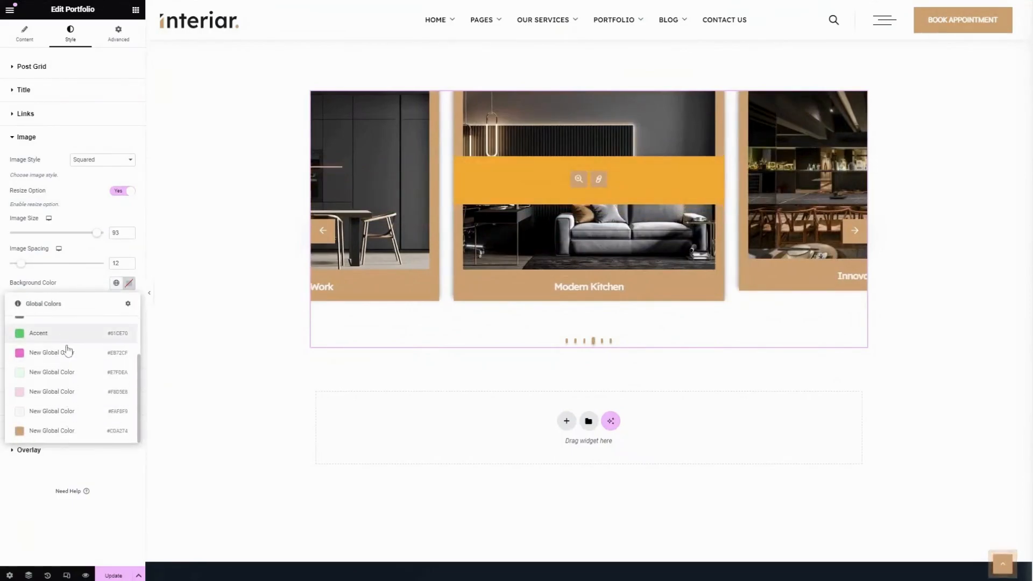
left_click(89, 285)
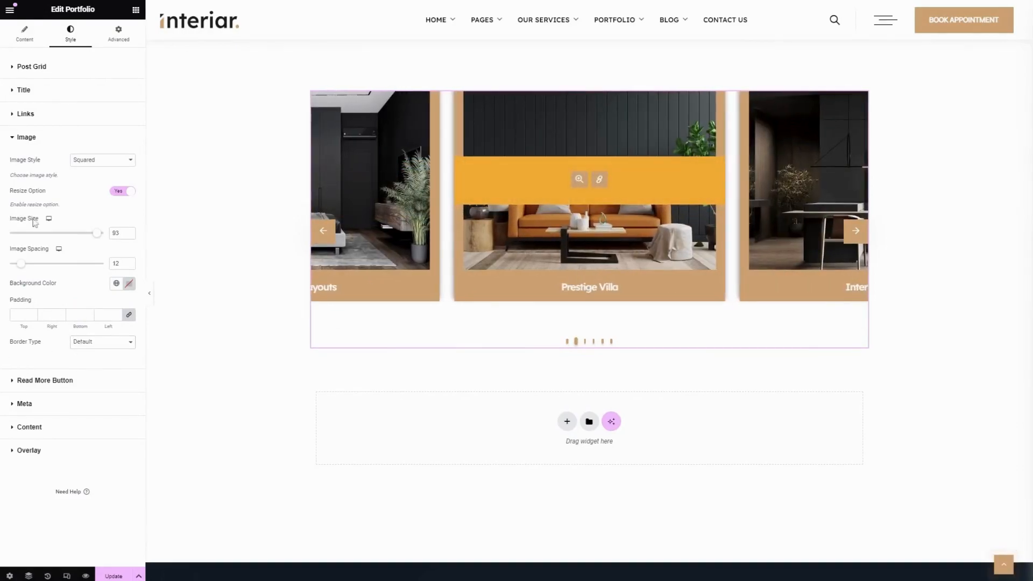
Examine the read more button's text shadow, text color, box shadow and typography options
left_click(86, 383)
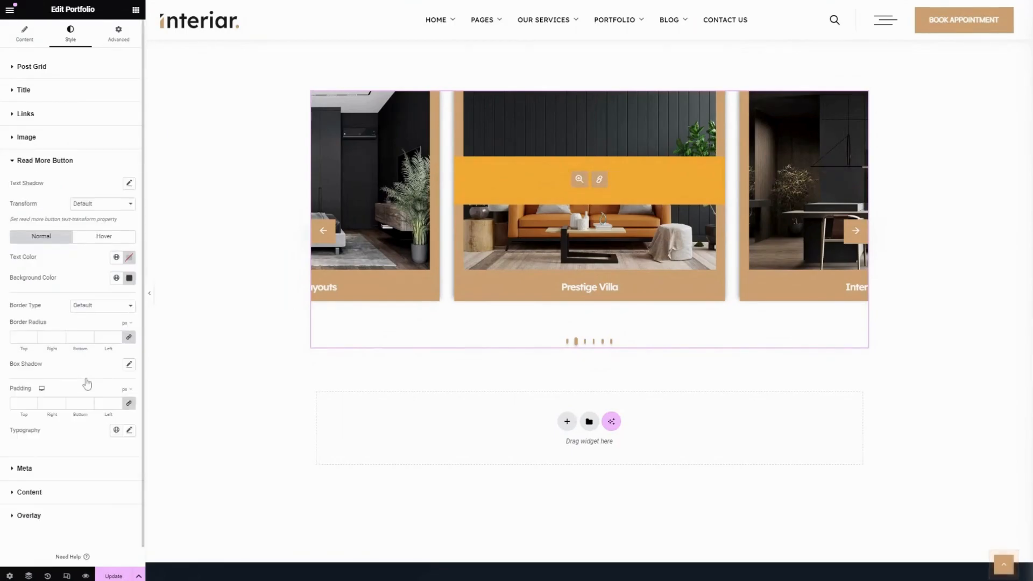
left_click(129, 184)
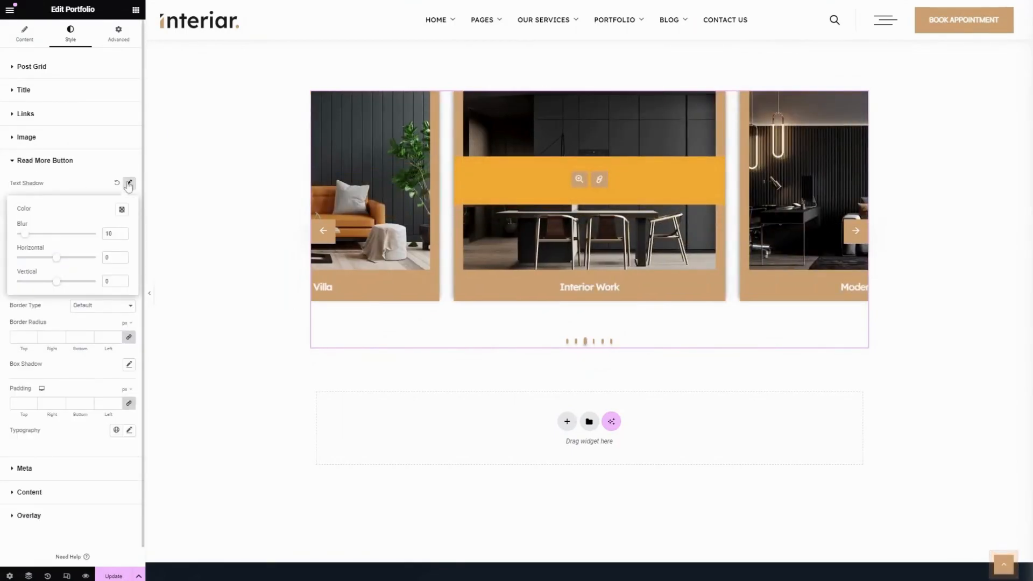
left_click(76, 182)
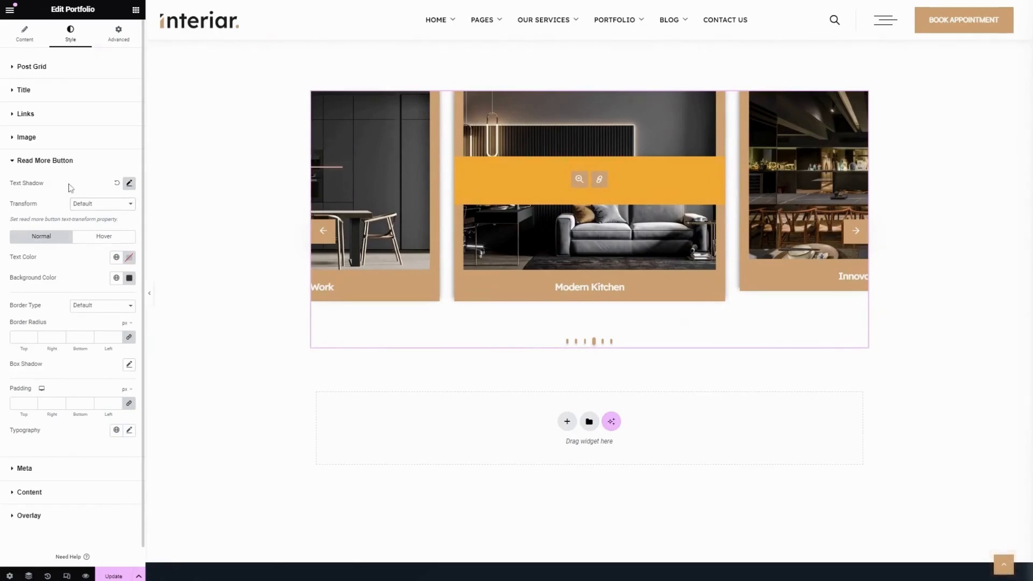
left_click(116, 258)
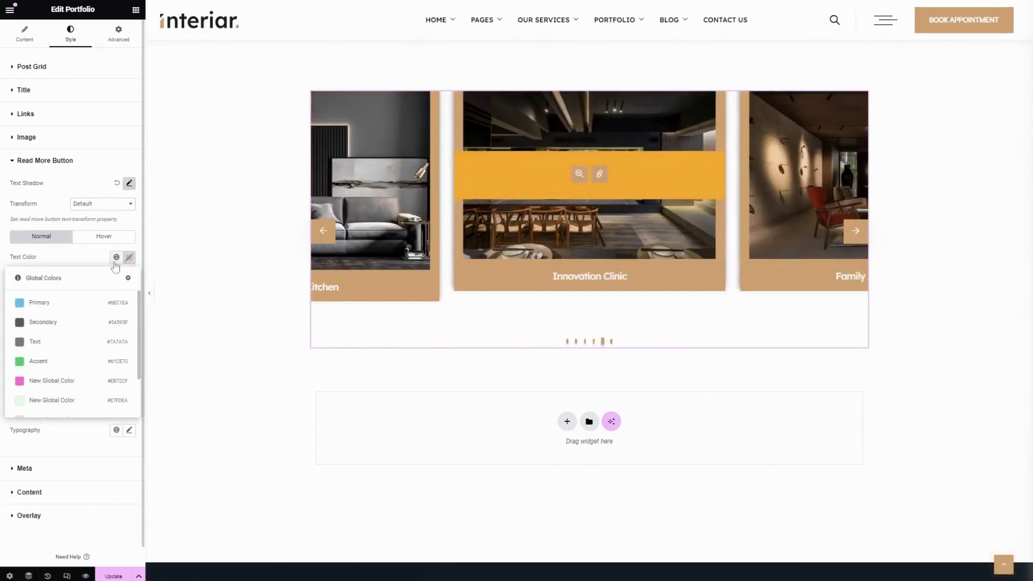
left_click(59, 261)
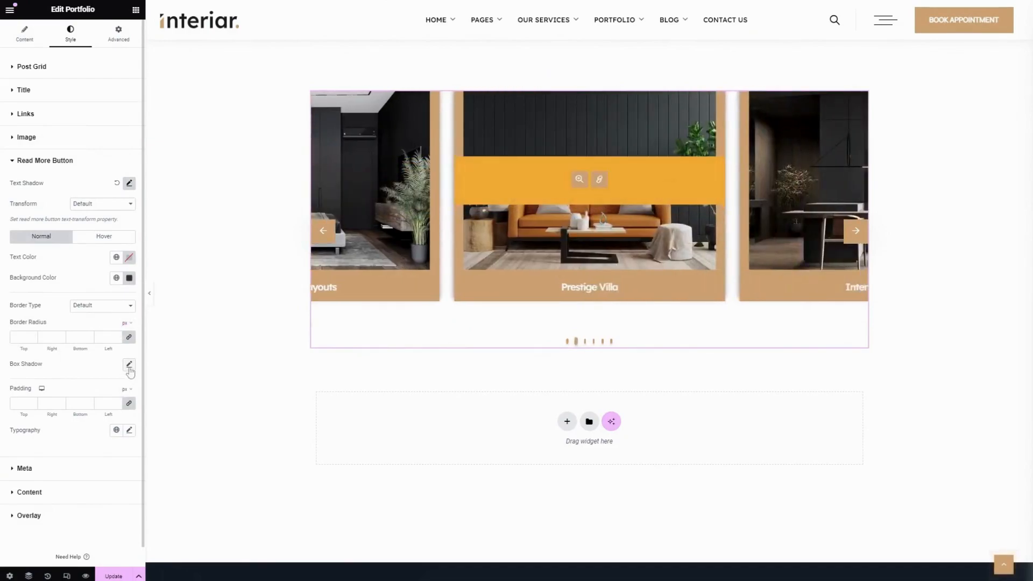
scroll(130, 373, "down", 1)
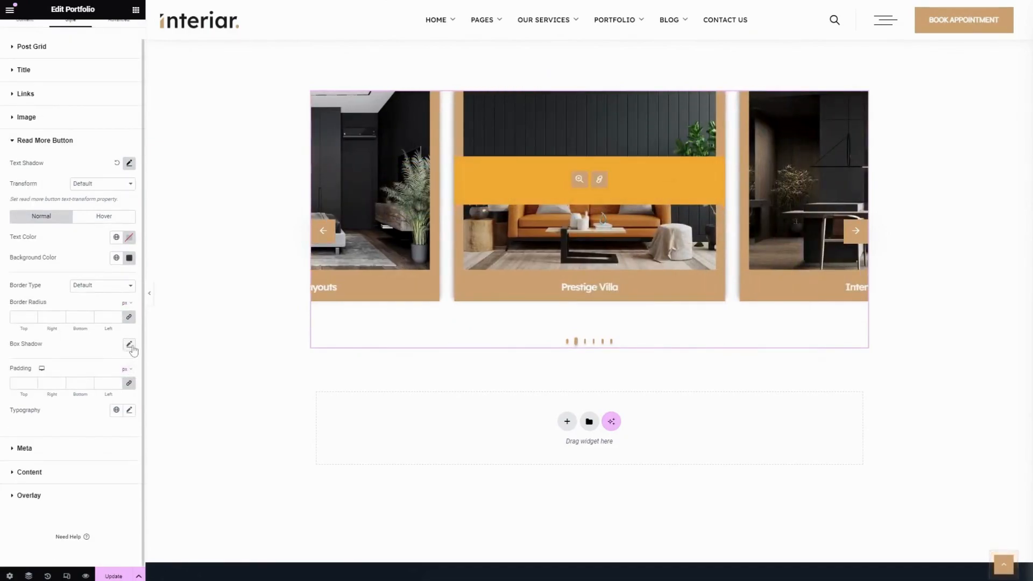
left_click(129, 345)
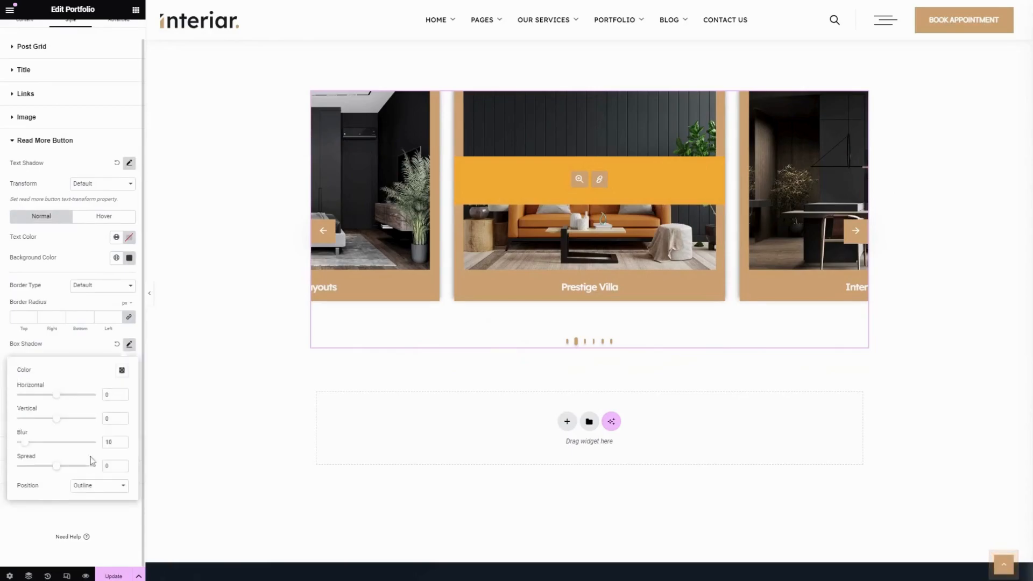
left_click(77, 349)
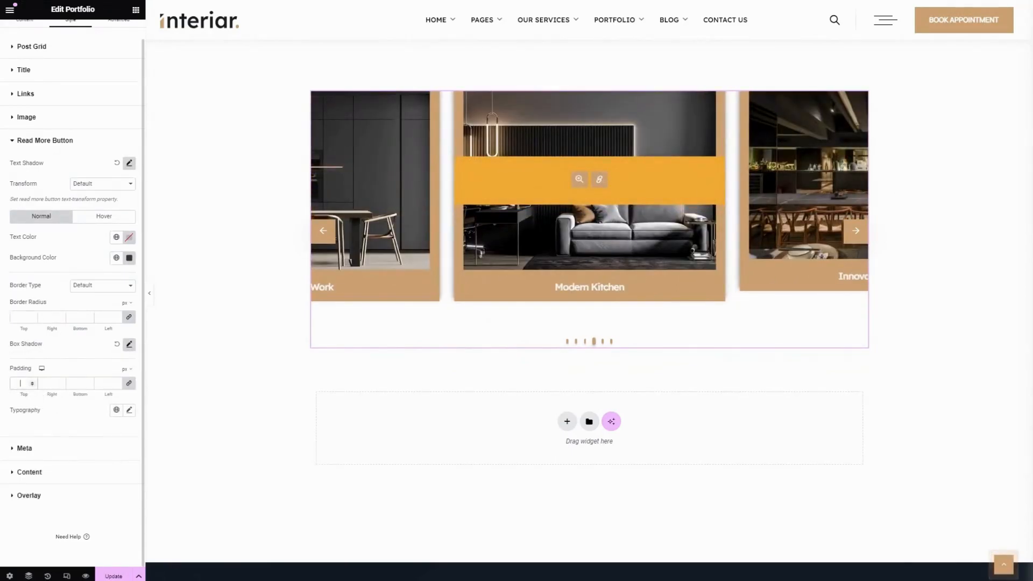
left_click(129, 411)
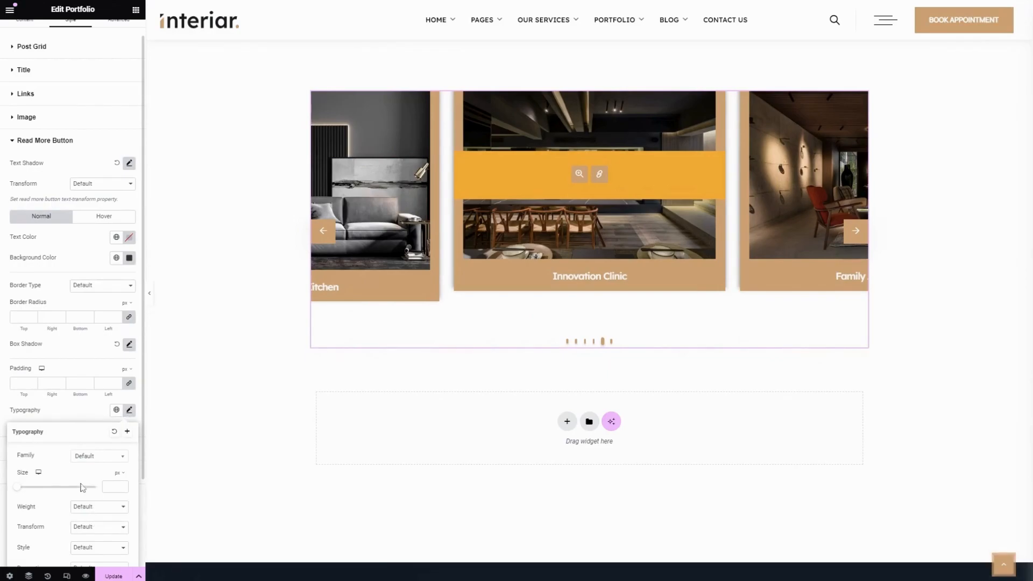
scroll(83, 490, "down", 2)
left_click(64, 305)
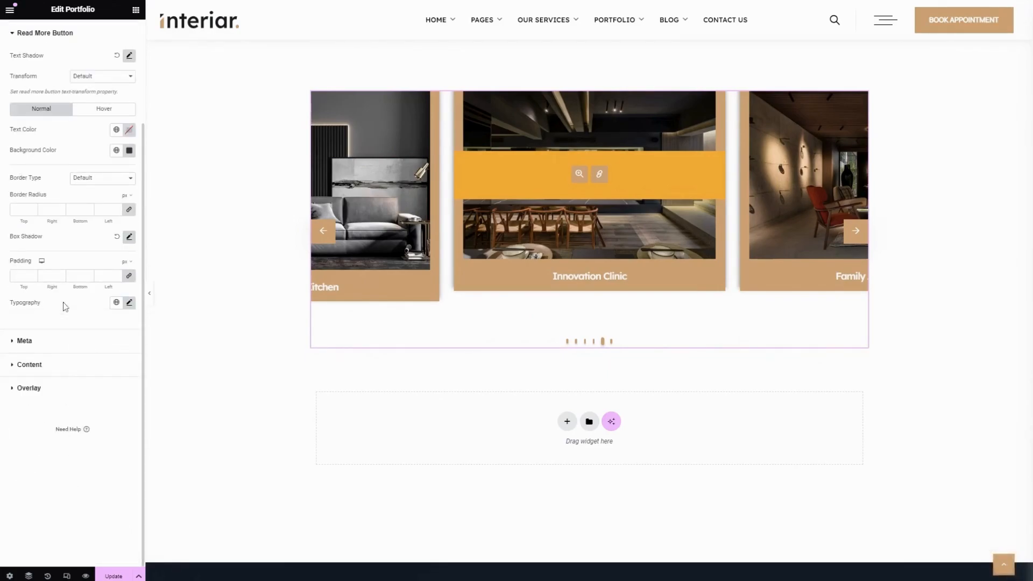
Set the top meta spacing to 21 and the bottom meta spacing to 11
left_click(66, 342)
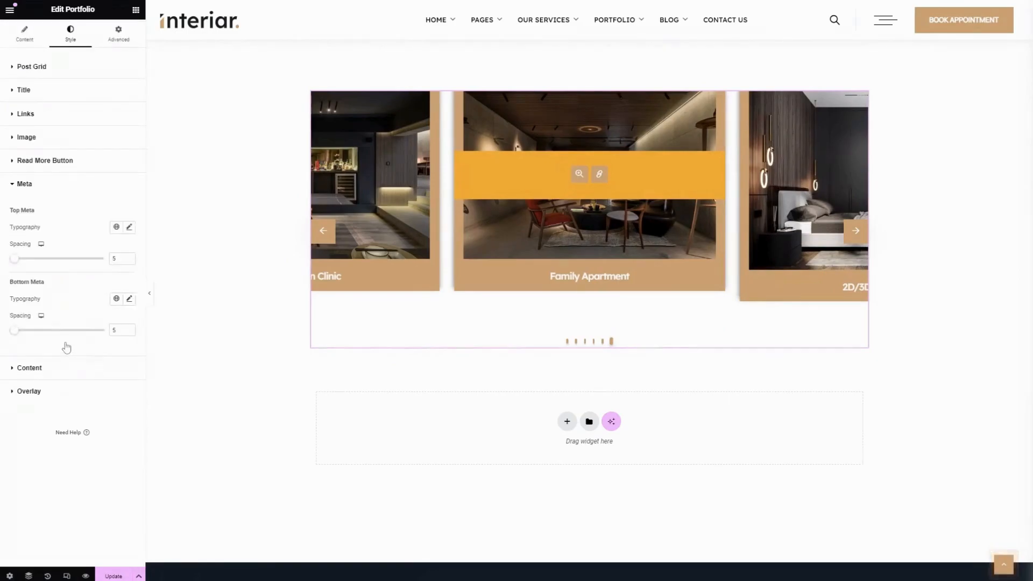
left_click(129, 228)
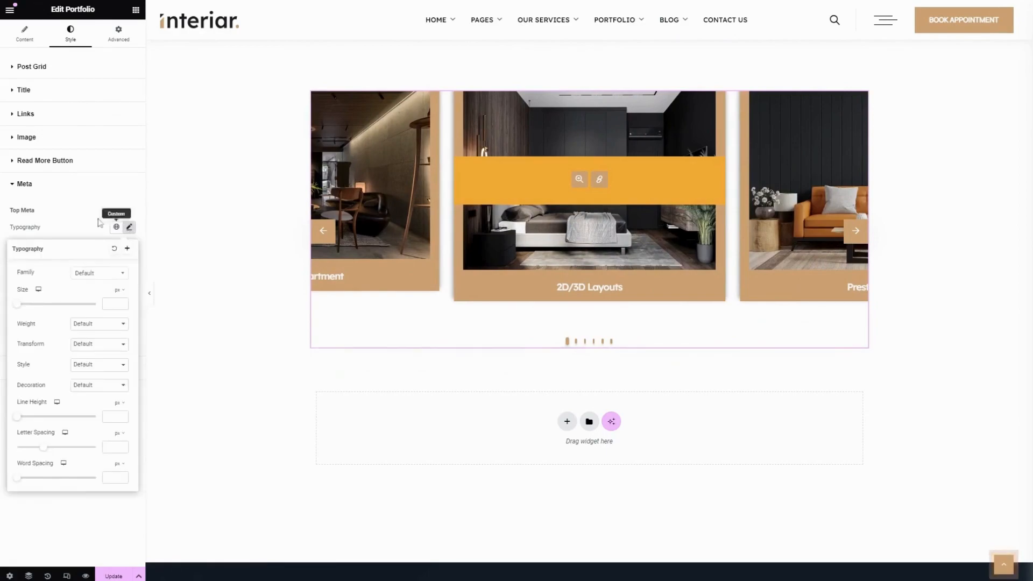
left_click(129, 228)
left_click_drag(16, 262, 32, 263)
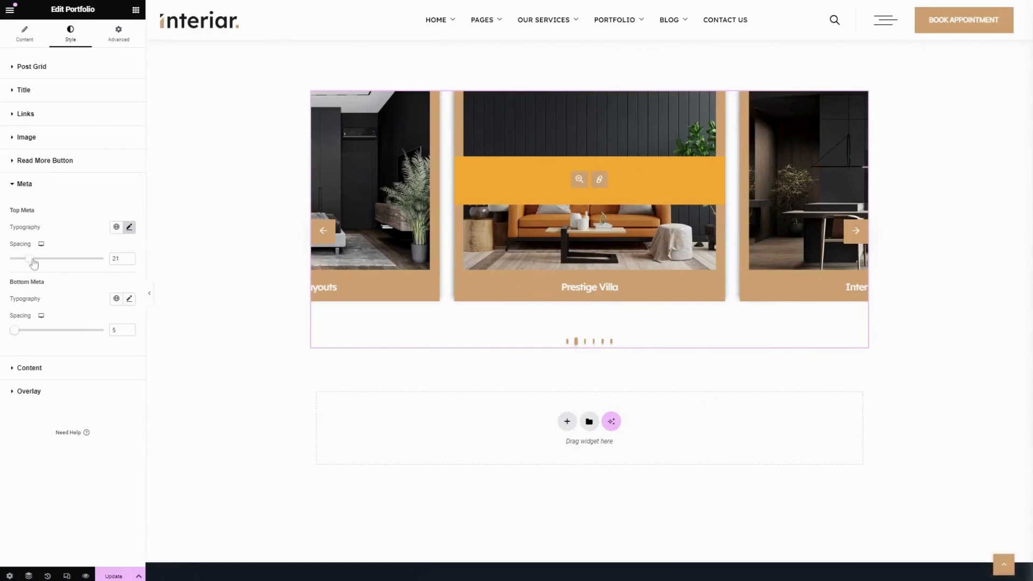
left_click(130, 299)
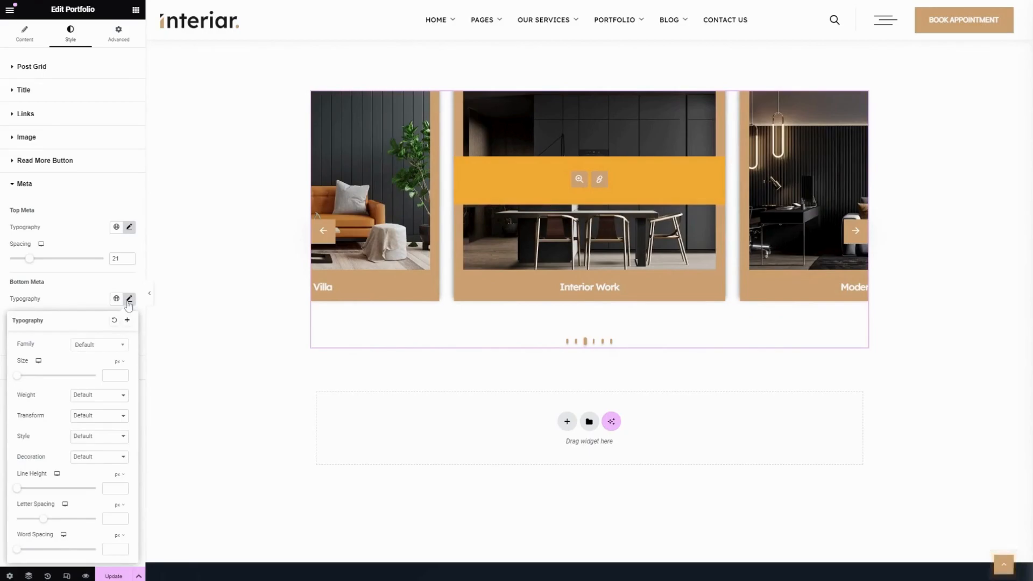
left_click(66, 291)
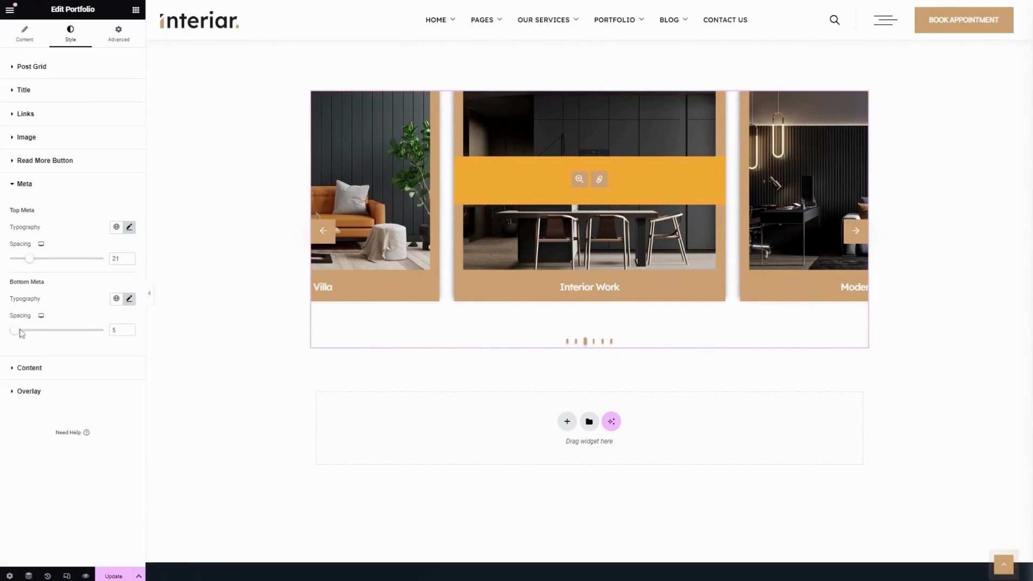
mouse_move(20, 332)
left_mouse_down()
mouse_move(45, 334)
mouse_move(22, 335)
left_mouse_up()
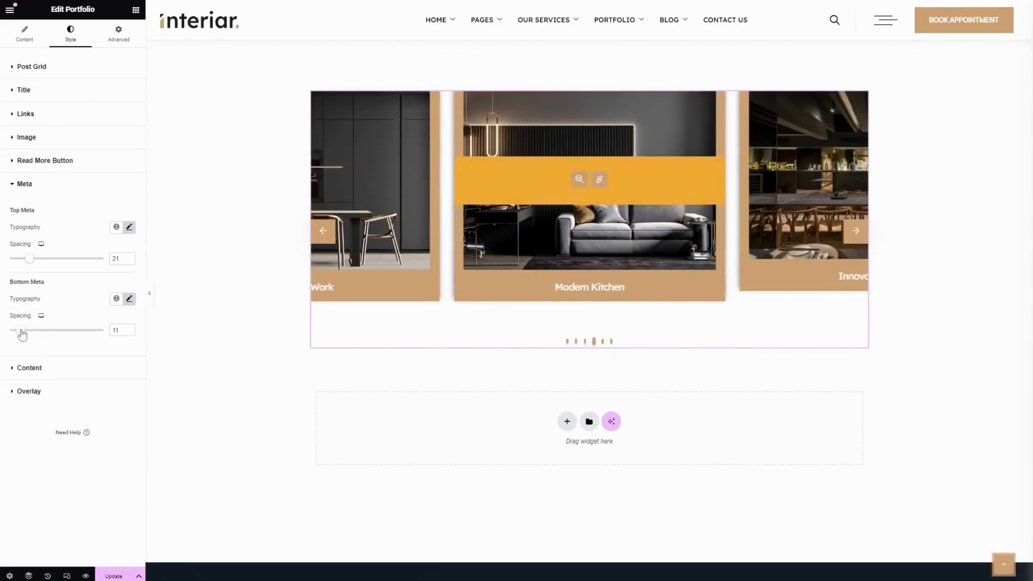
Review the portfolio content's typography and hover options and set the content spacing to 9
left_click(52, 377)
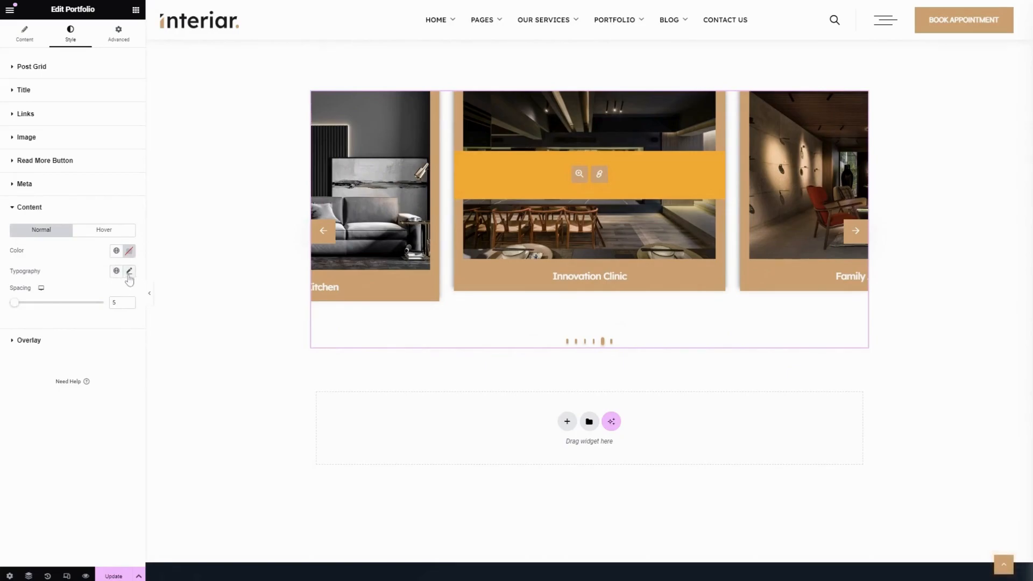
left_click(129, 272)
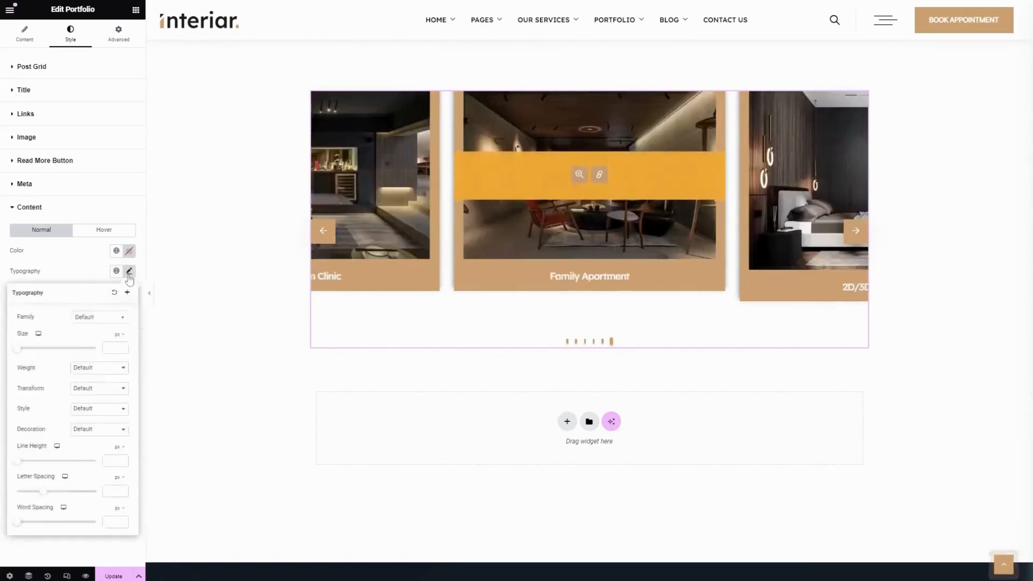
left_click(57, 267)
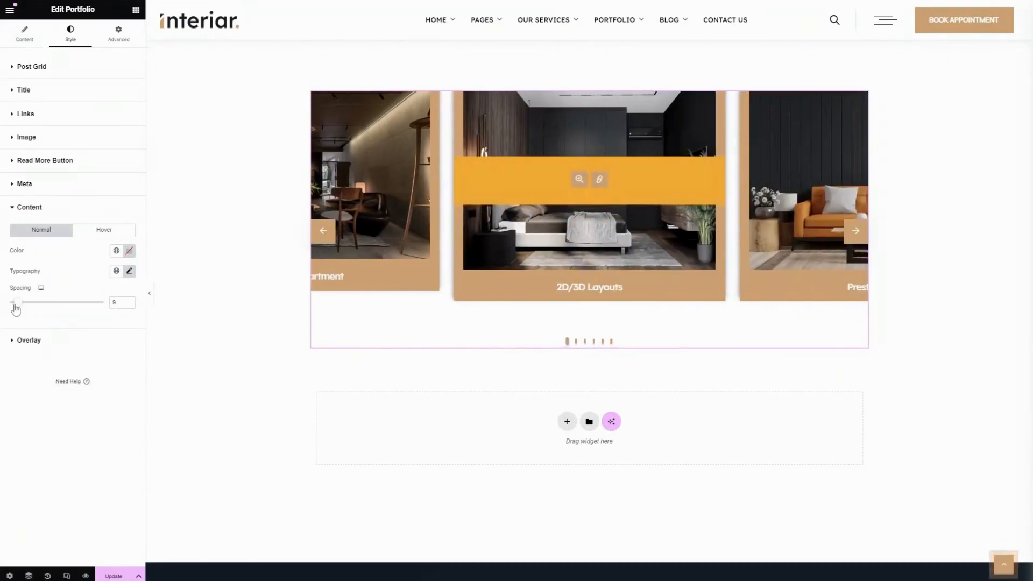
left_click(91, 235)
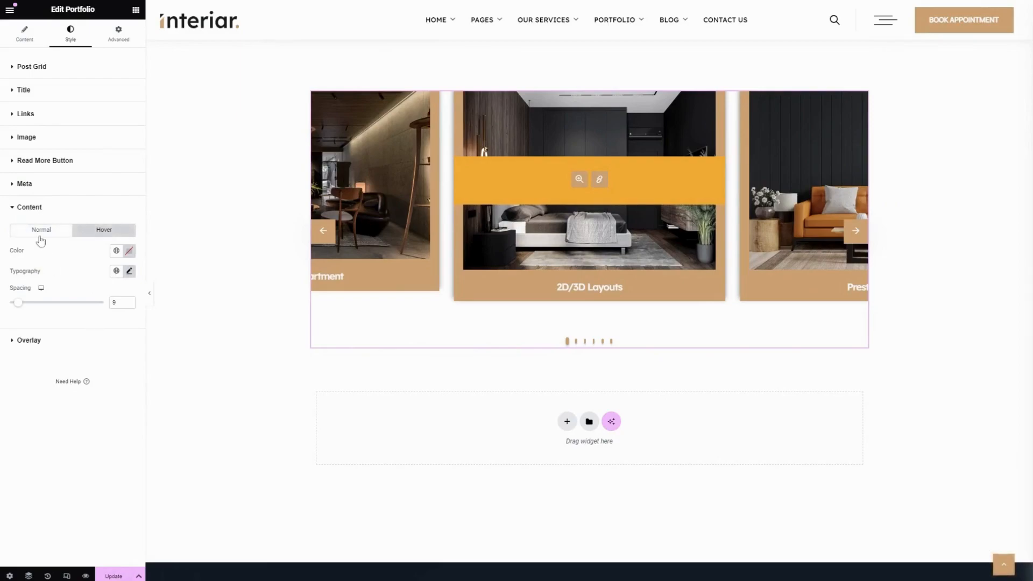
Set the overlay's padding to 10 px on all sides and keep its top and left positions at 0
left_click(78, 349)
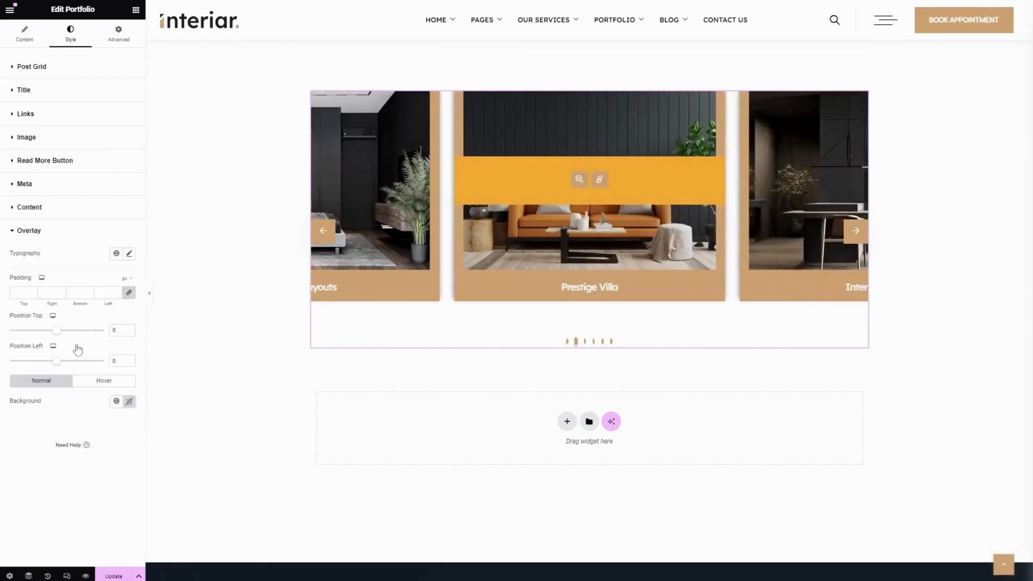
left_click(127, 255)
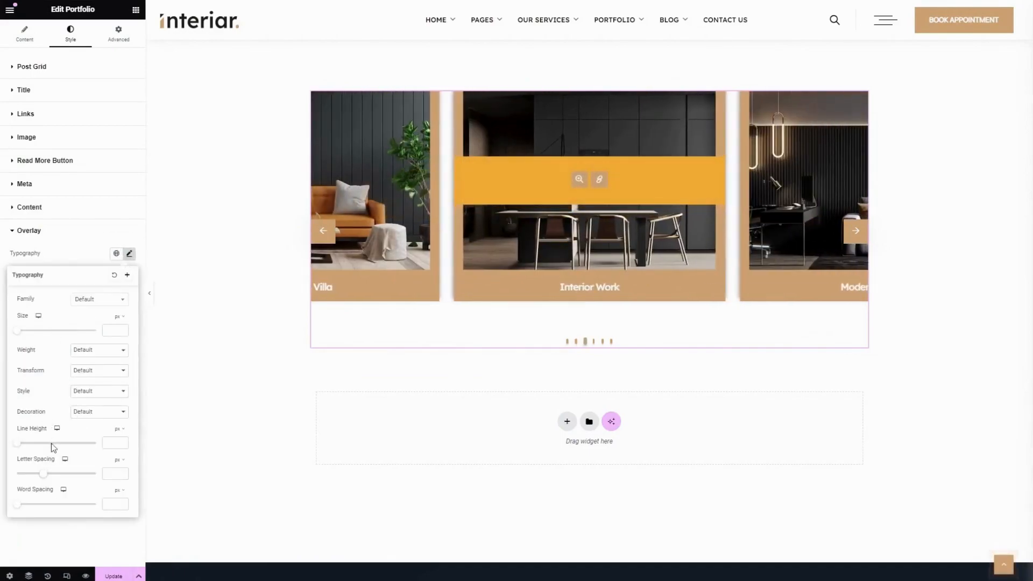
left_click(71, 237)
left_click(70, 232)
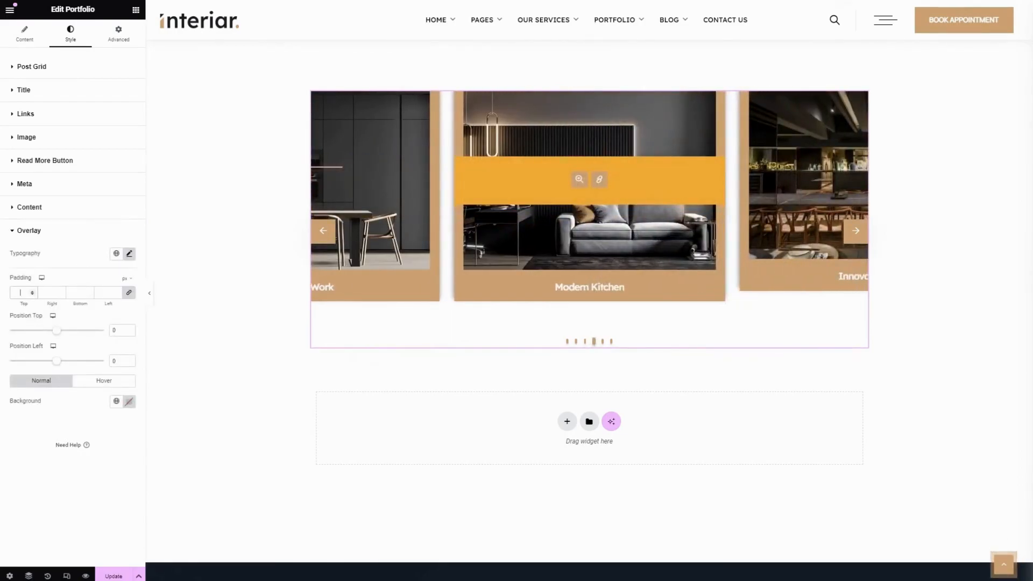
type("10")
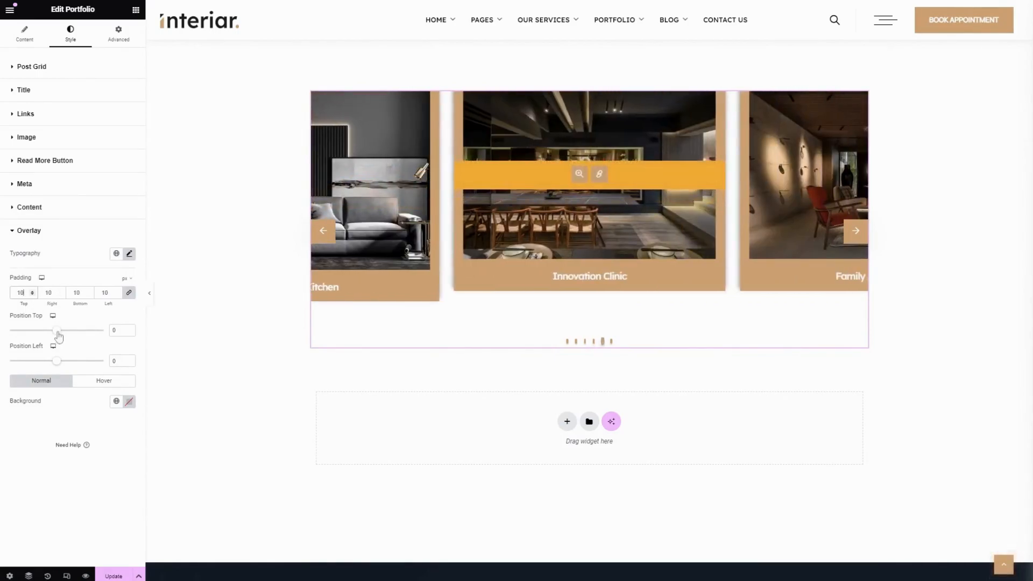
left_click_drag(58, 337, 60, 337)
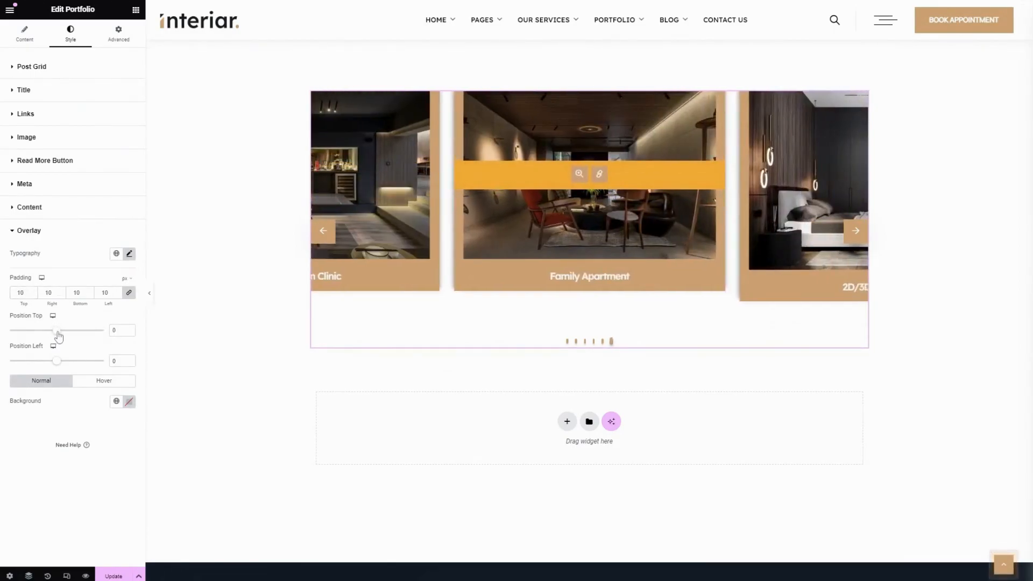
left_click_drag(55, 365, 56, 365)
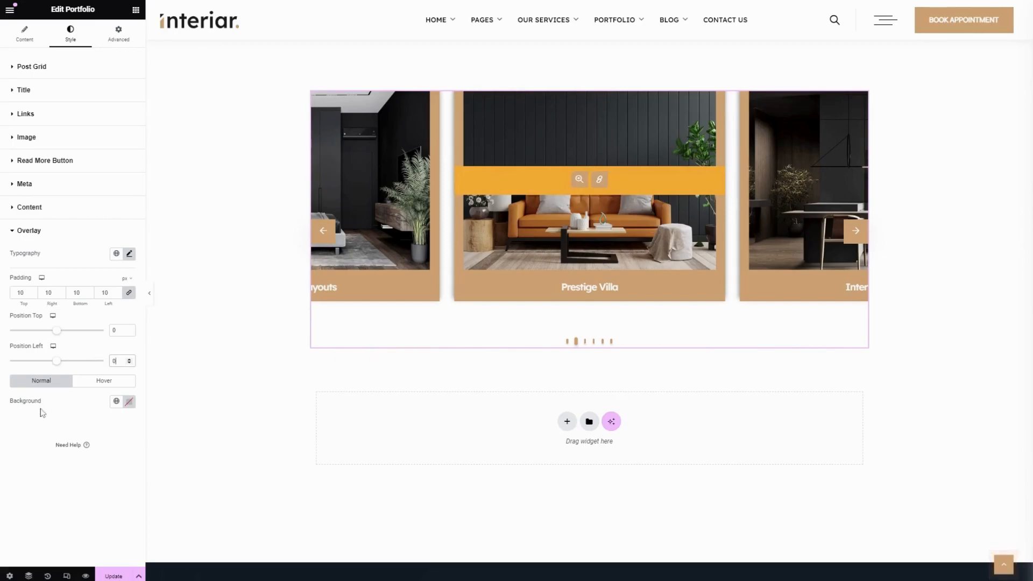
Try the pale mint global color for the overlay's normal background and replace it with the pale pink global color
left_click(115, 403)
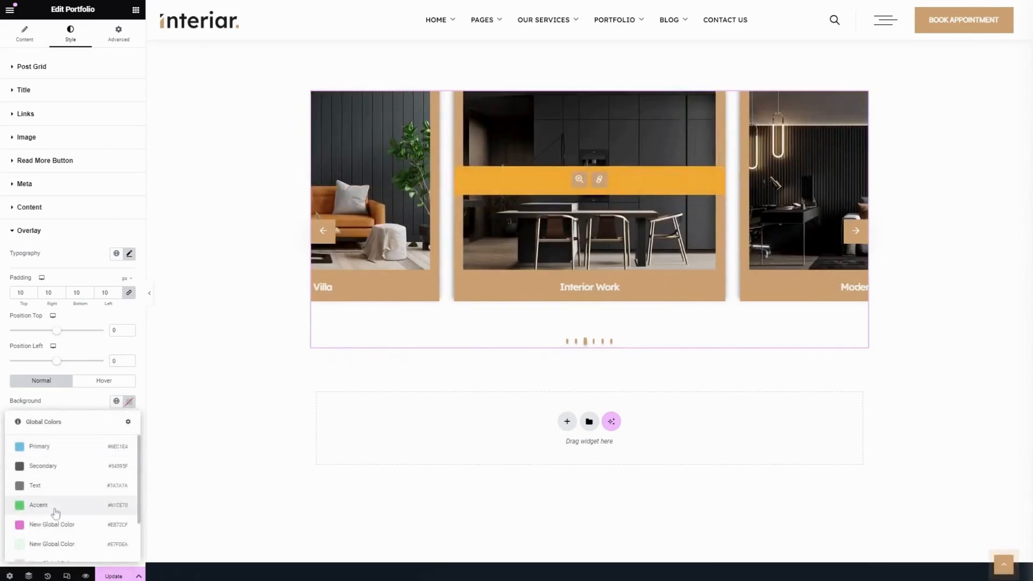
scroll(50, 511, "down", 2)
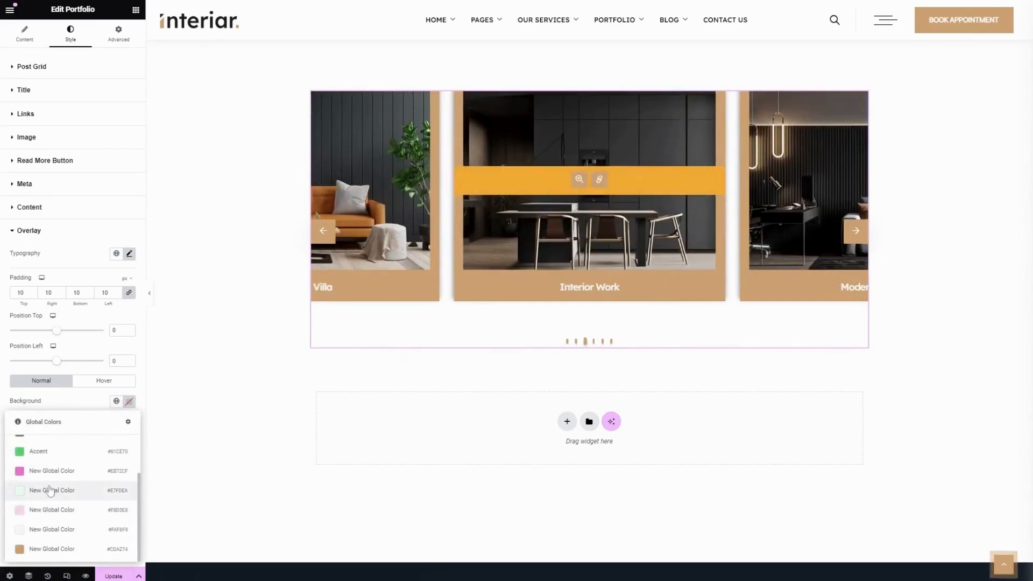
left_click(50, 491)
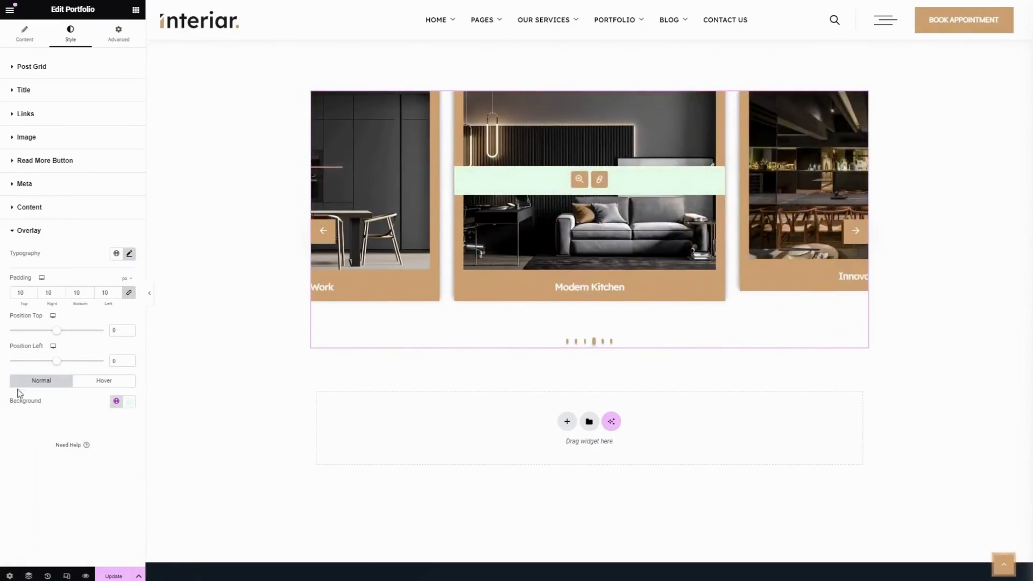
left_click(115, 402)
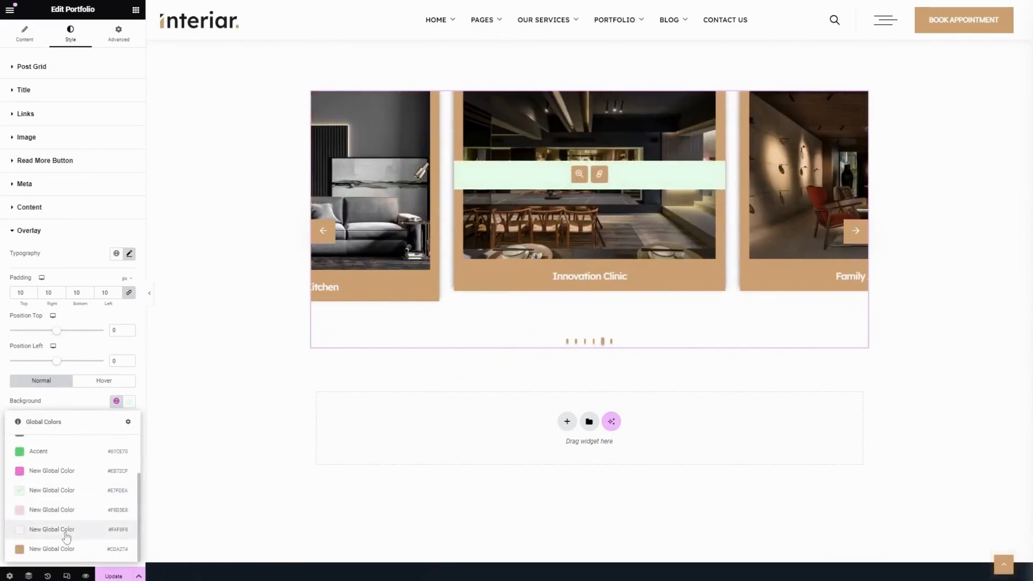
left_click(63, 516)
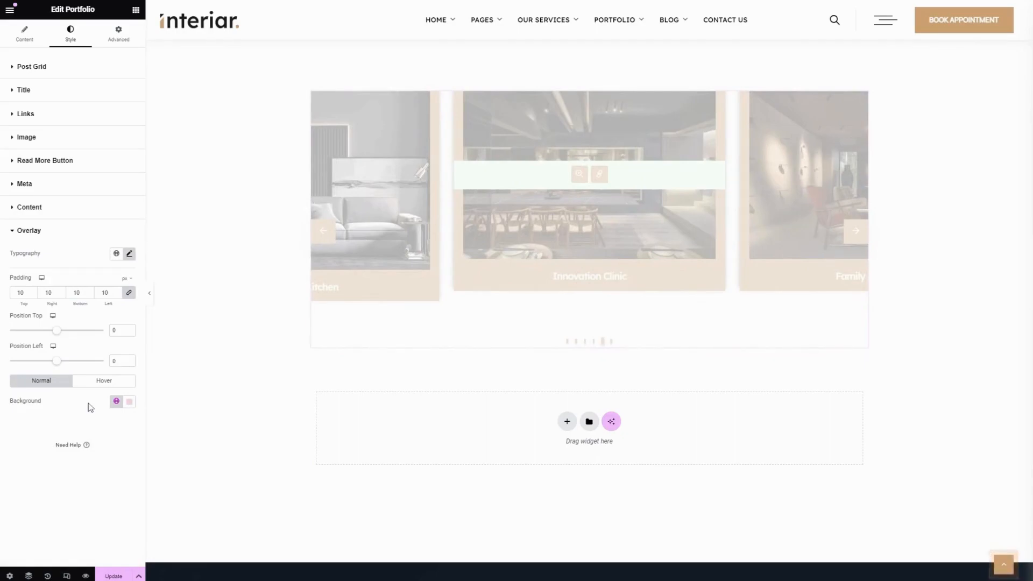
Apply the pale mint global color to the overlay's hover background and update the page
left_click(112, 384)
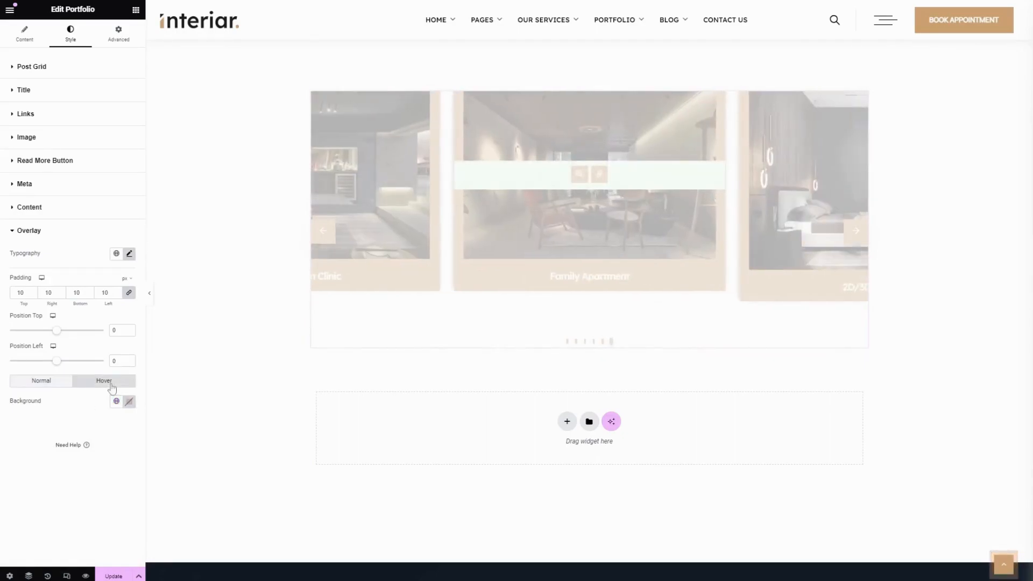
left_click(116, 401)
scroll(55, 497, "down", 1)
left_click(55, 490)
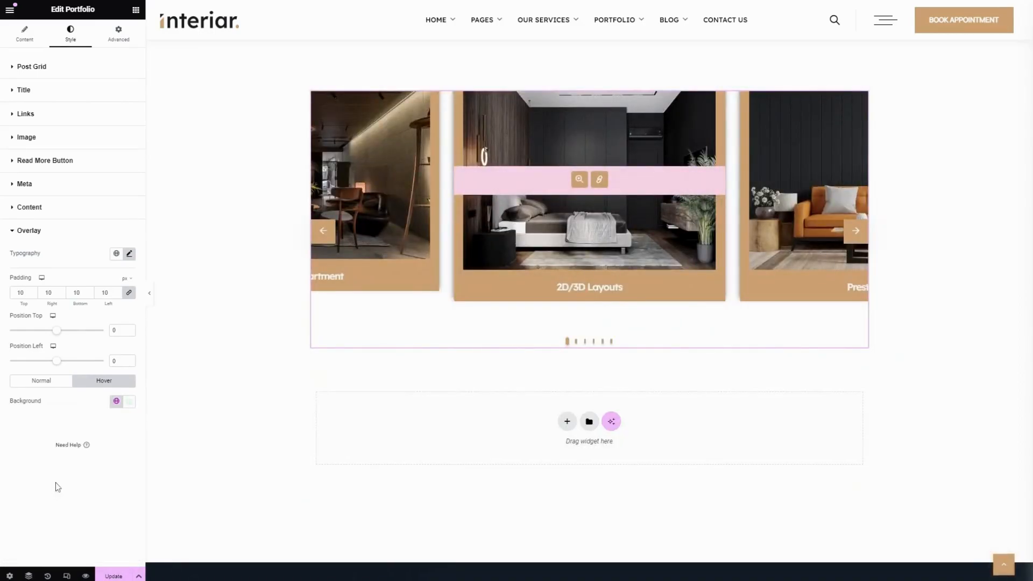
left_click(114, 575)
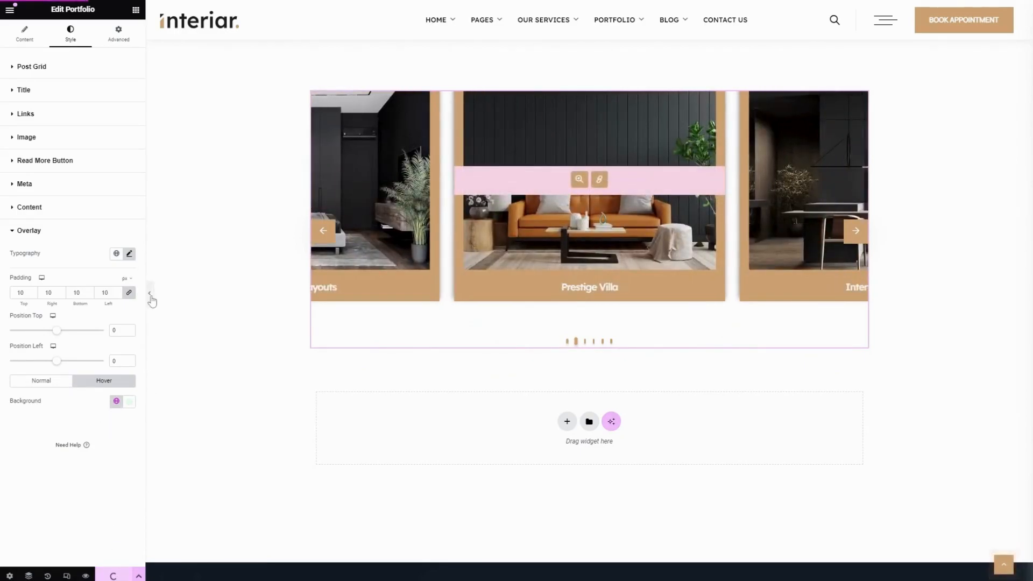
Preview the page without the editor panel and test the portfolio slider's pagination and next-slide navigation
left_click(150, 294)
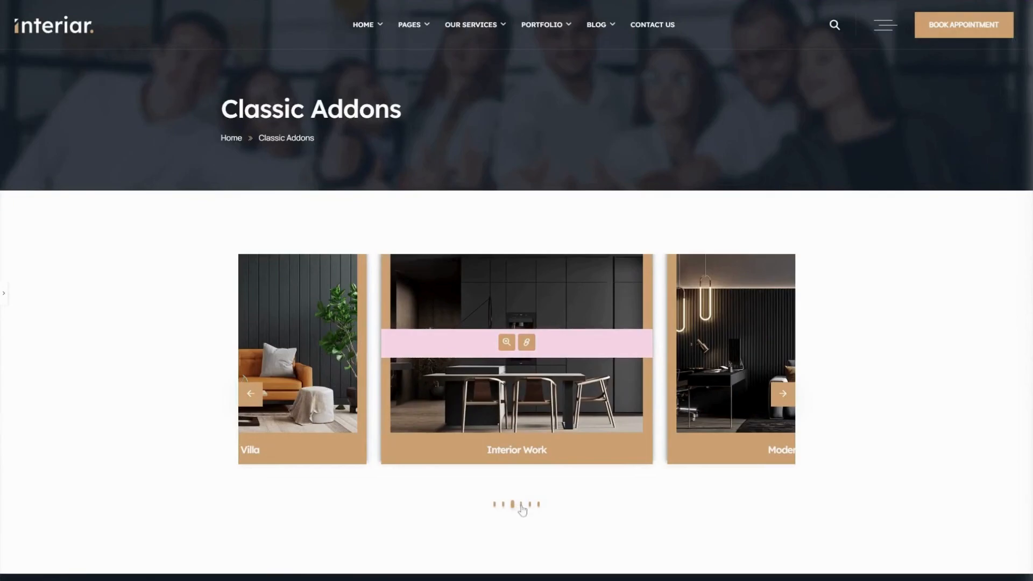
left_click(521, 505)
left_click(787, 394)
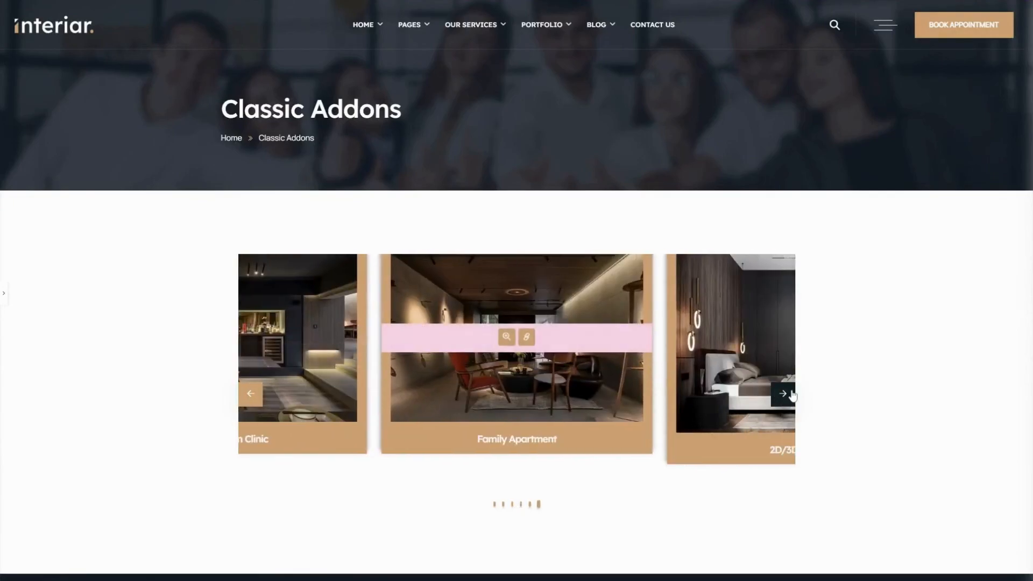
left_click(787, 394)
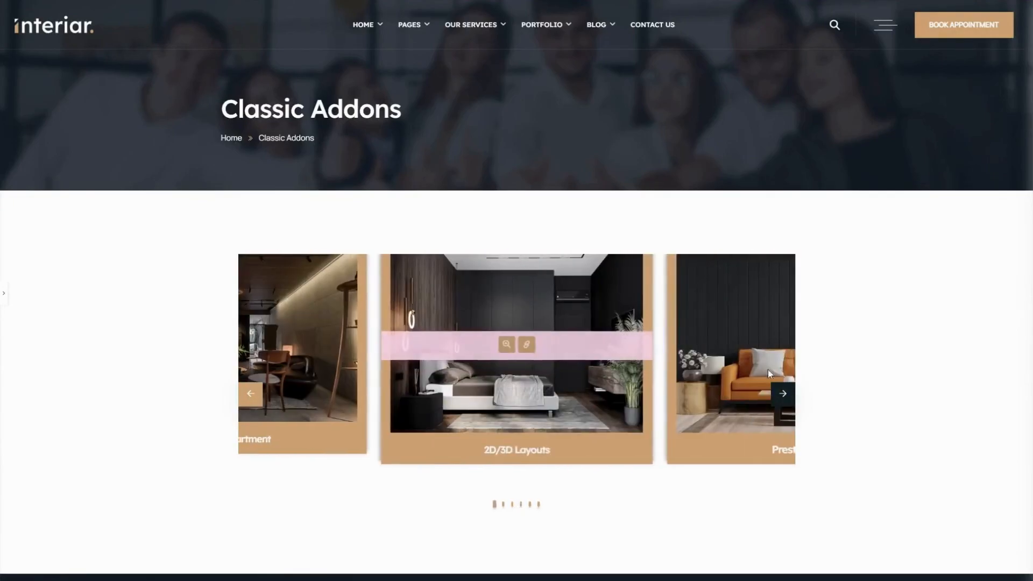
Open the 2D/3D Layouts image in the lightbox and advance through the following portfolio images
left_click(509, 344)
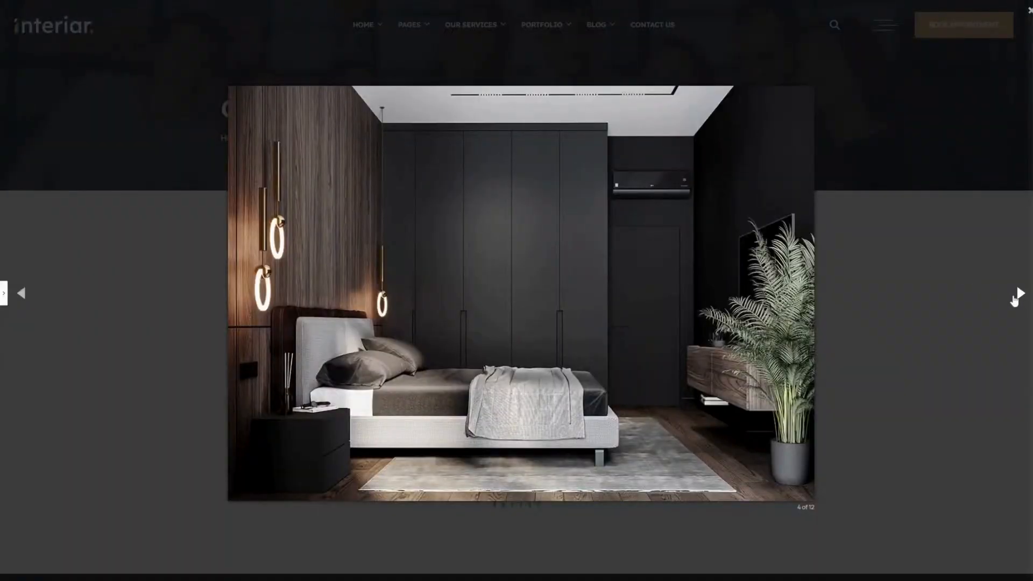
left_click(1015, 300)
left_click(1015, 300)
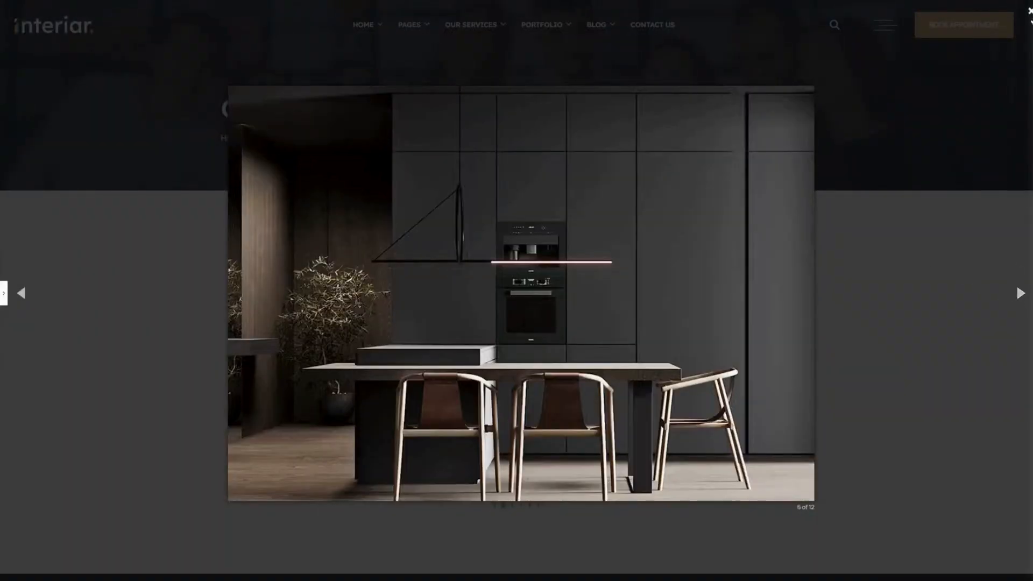